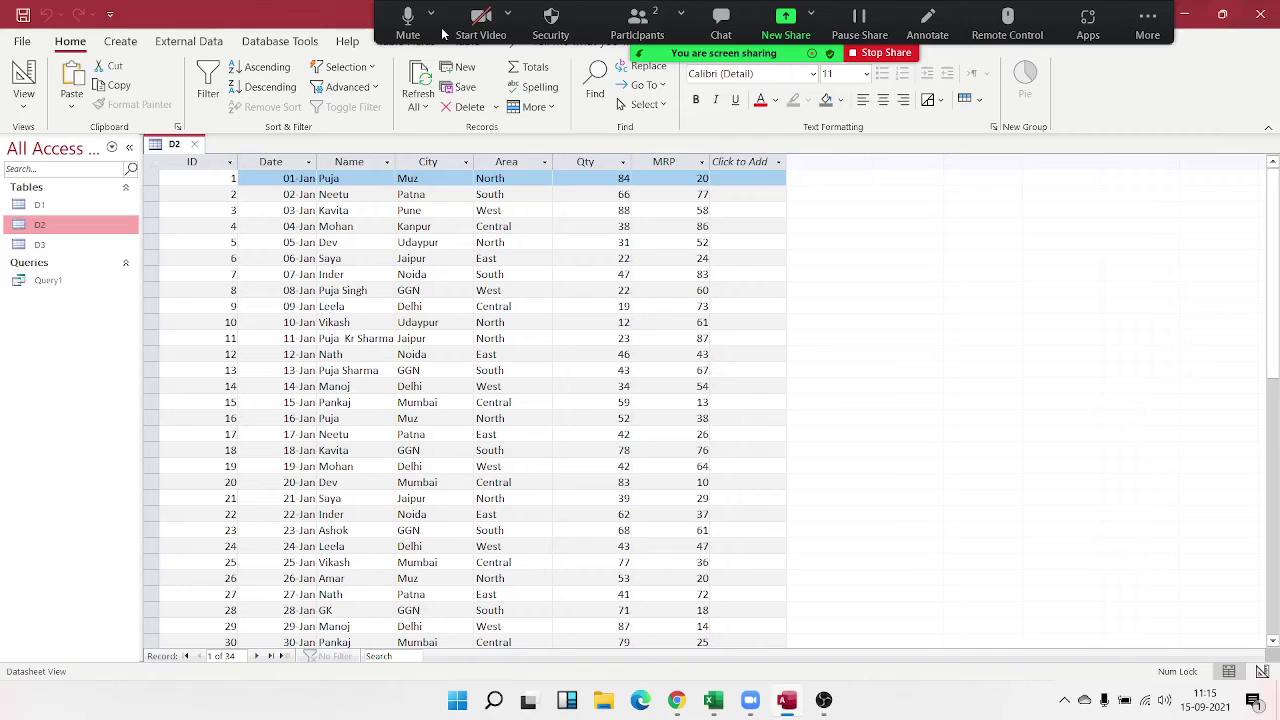
Step: Select cells in the D2 datasheet, including record 4's empty new-column cell and record 2's name
left_click(1065, 703)
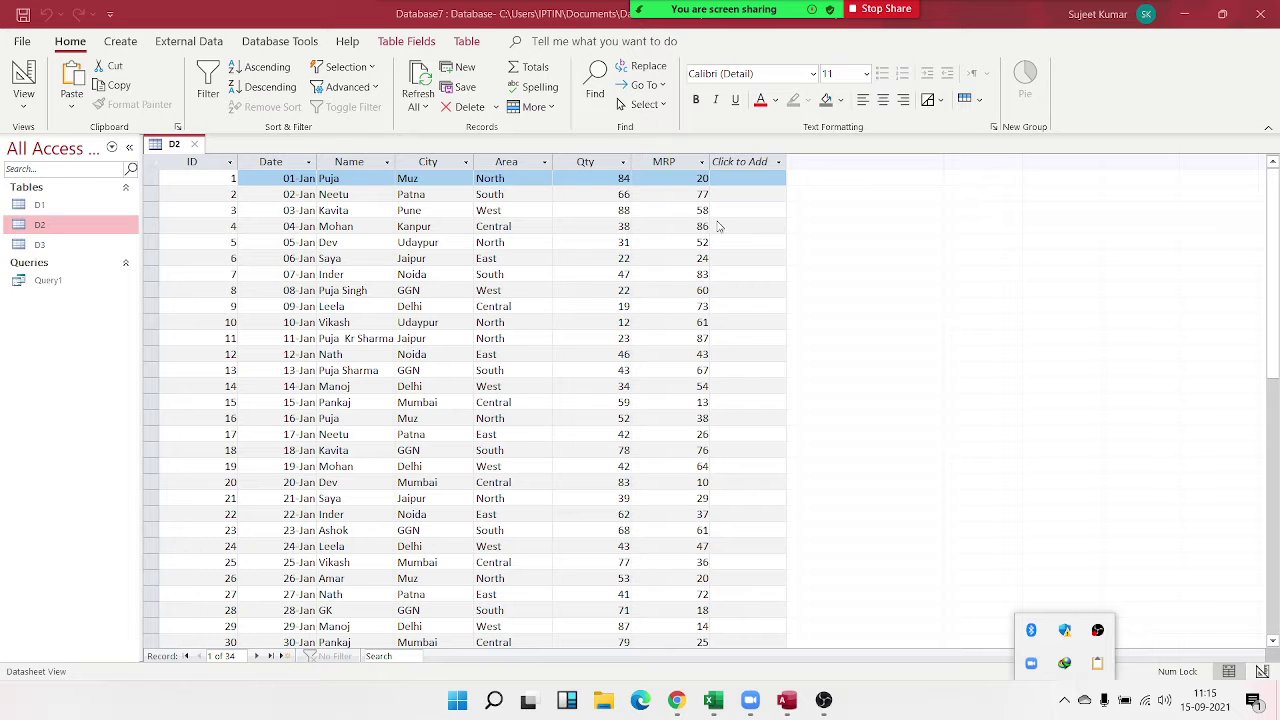
left_click(718, 227)
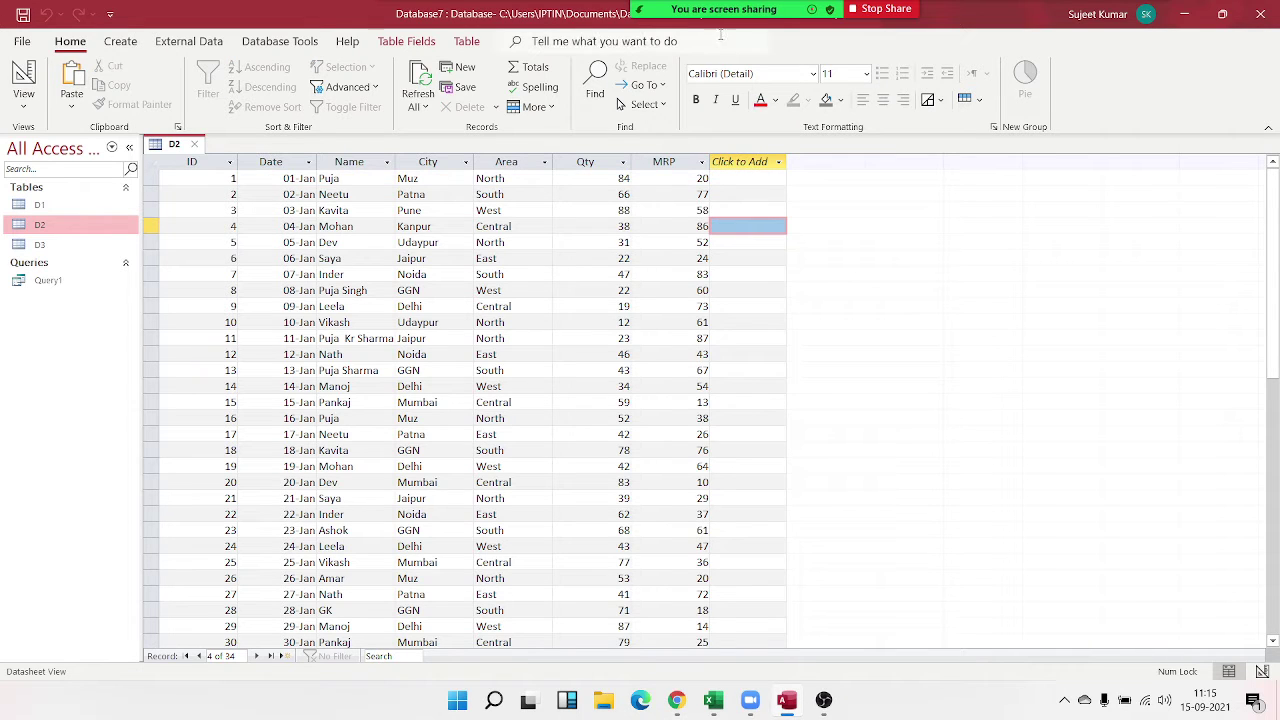
mouse_move(675, 12)
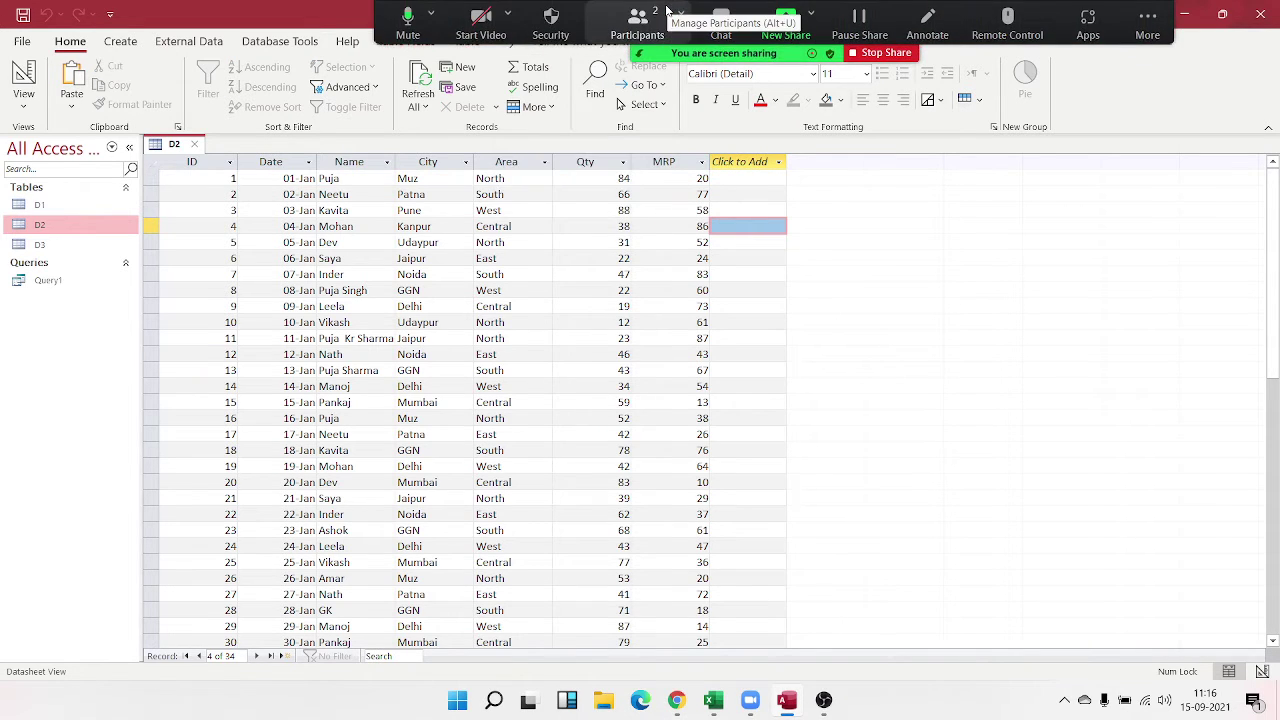
left_click(420, 33)
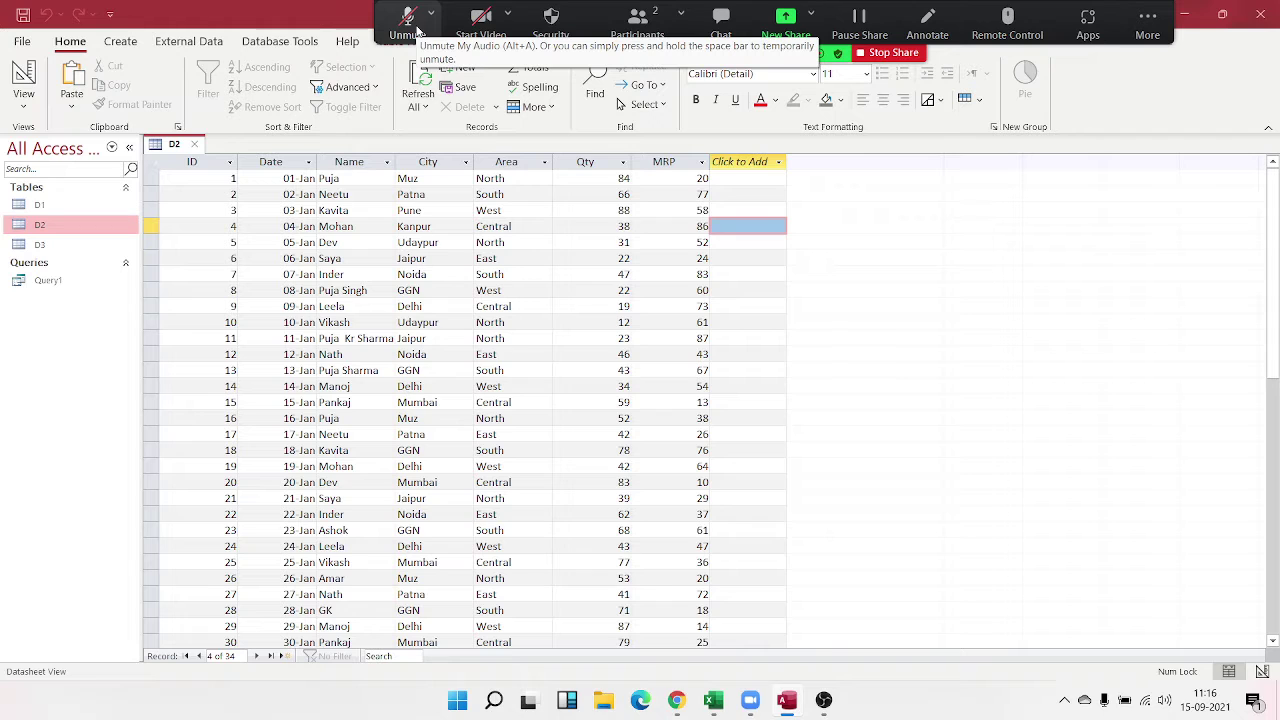
left_click(418, 32)
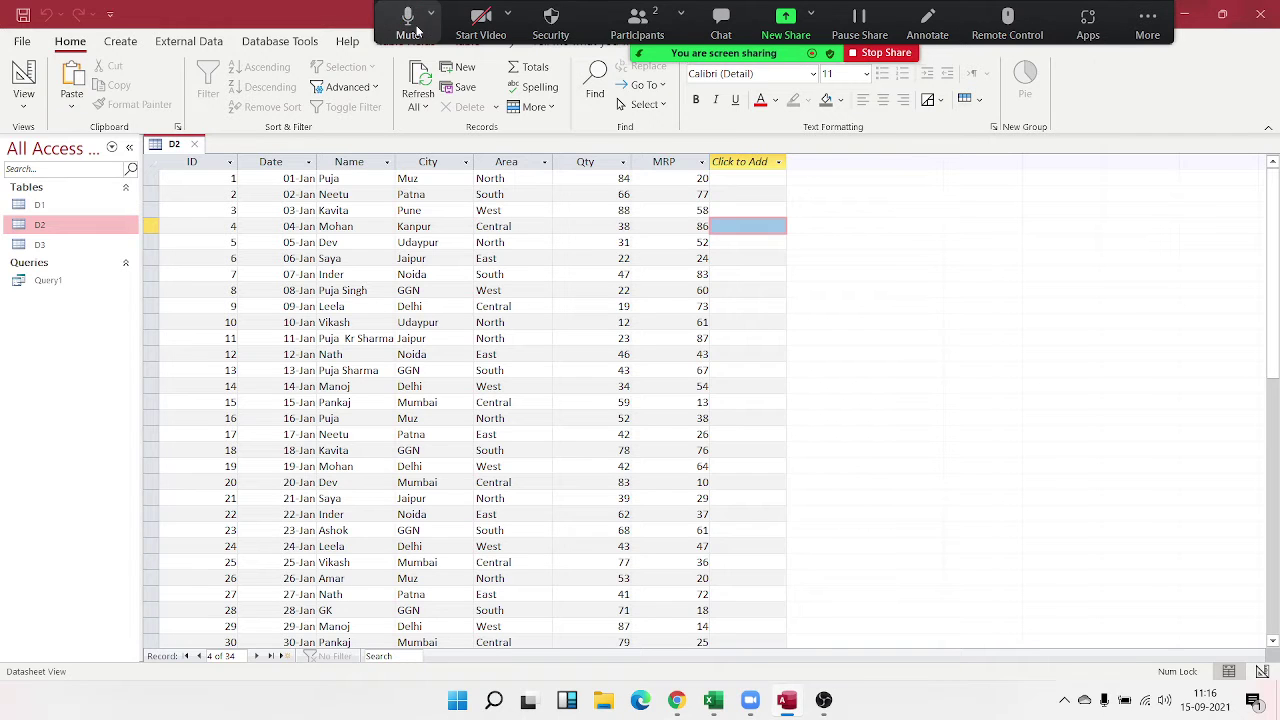
left_click(366, 194)
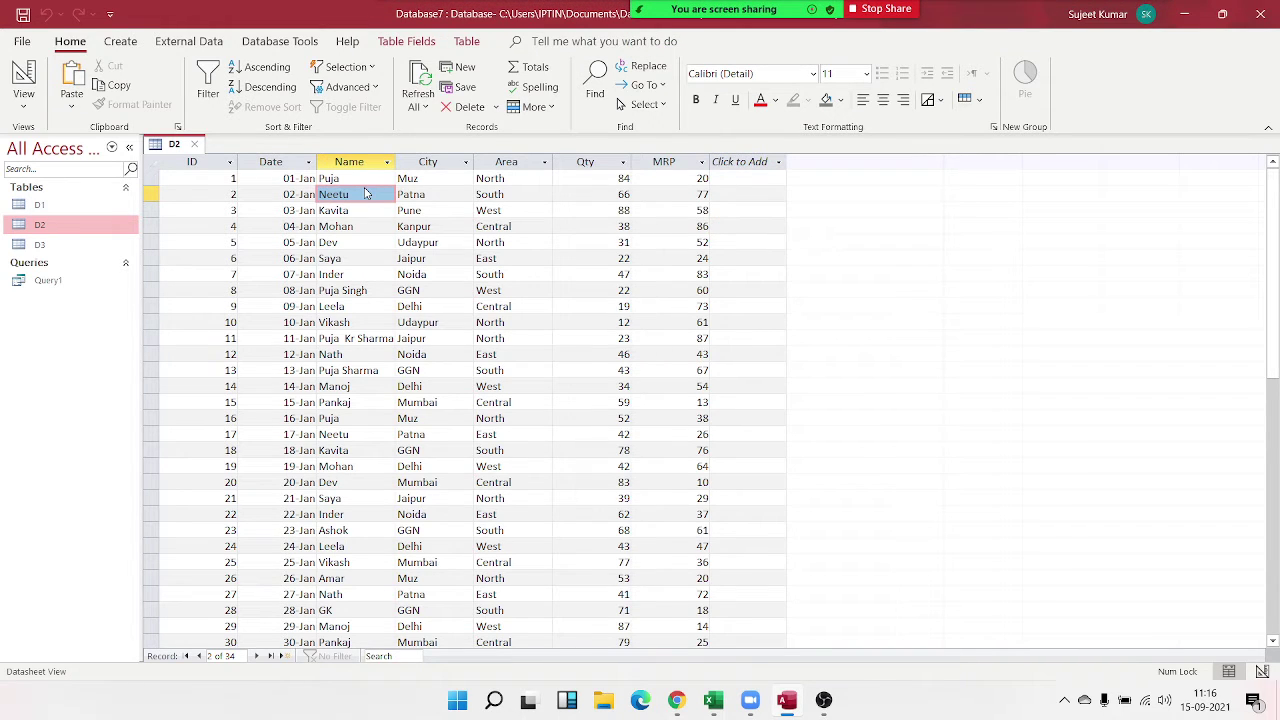
Step: Launch the Query Wizard from the Create tab, then cancel the New Query dialog
left_click(112, 44)
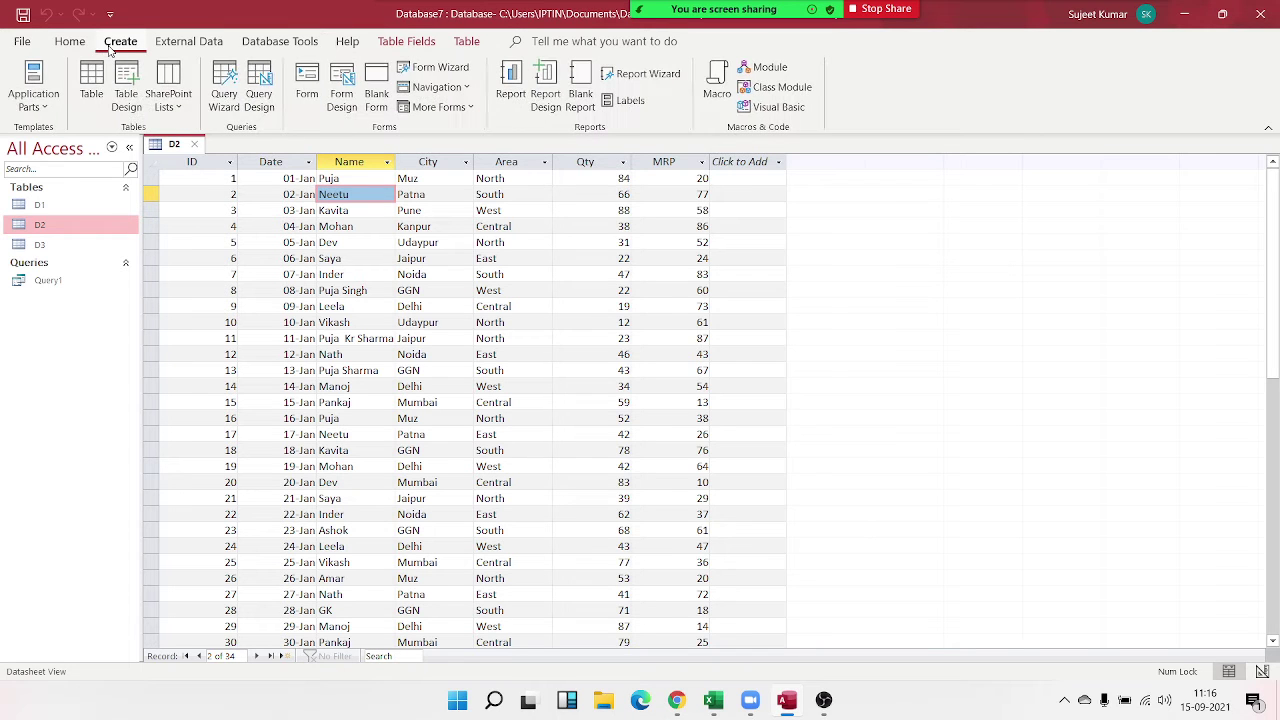
left_click(225, 113)
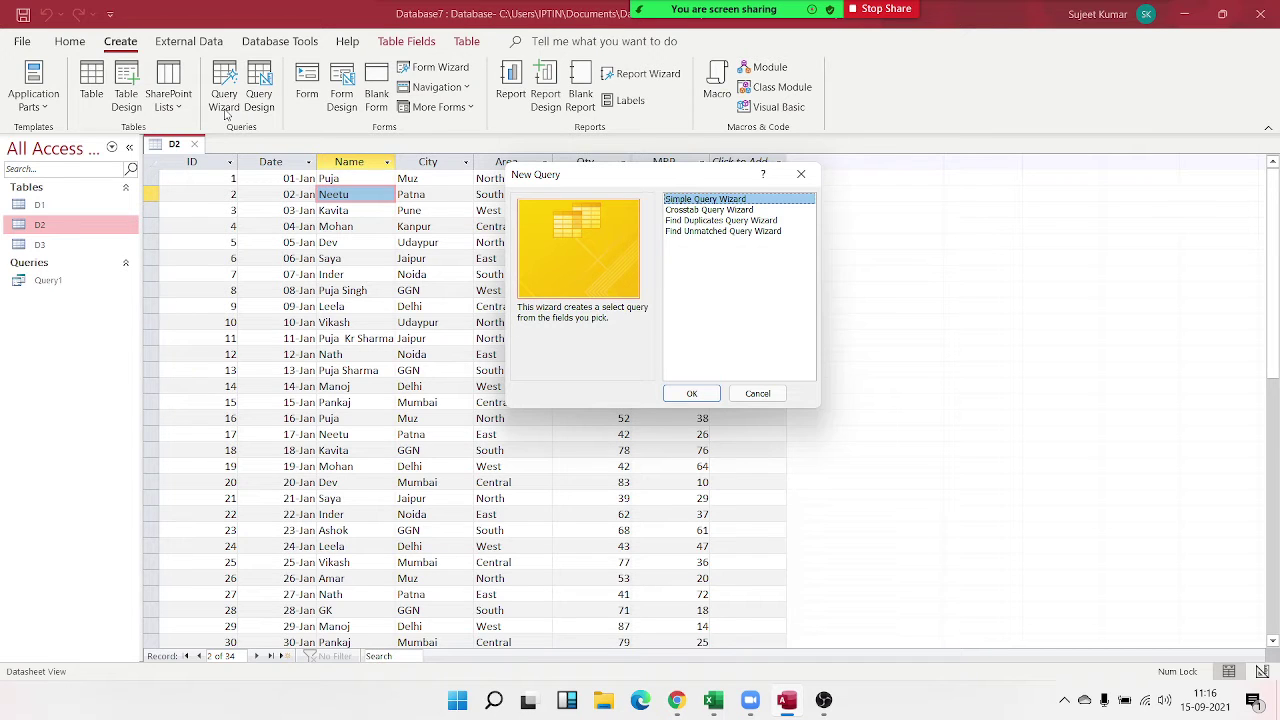
key("Escape")
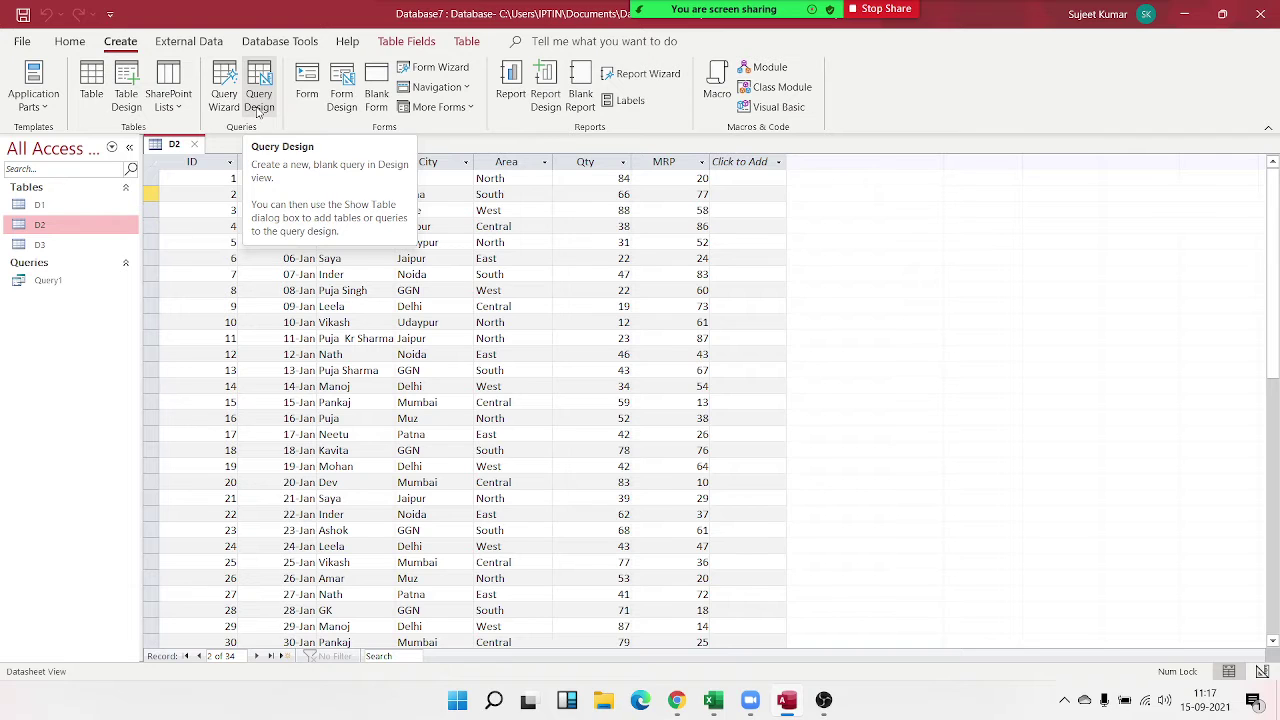
Step: Start a blank Query Design, add table D2, and place D2.* in the first field column
left_click(257, 112)
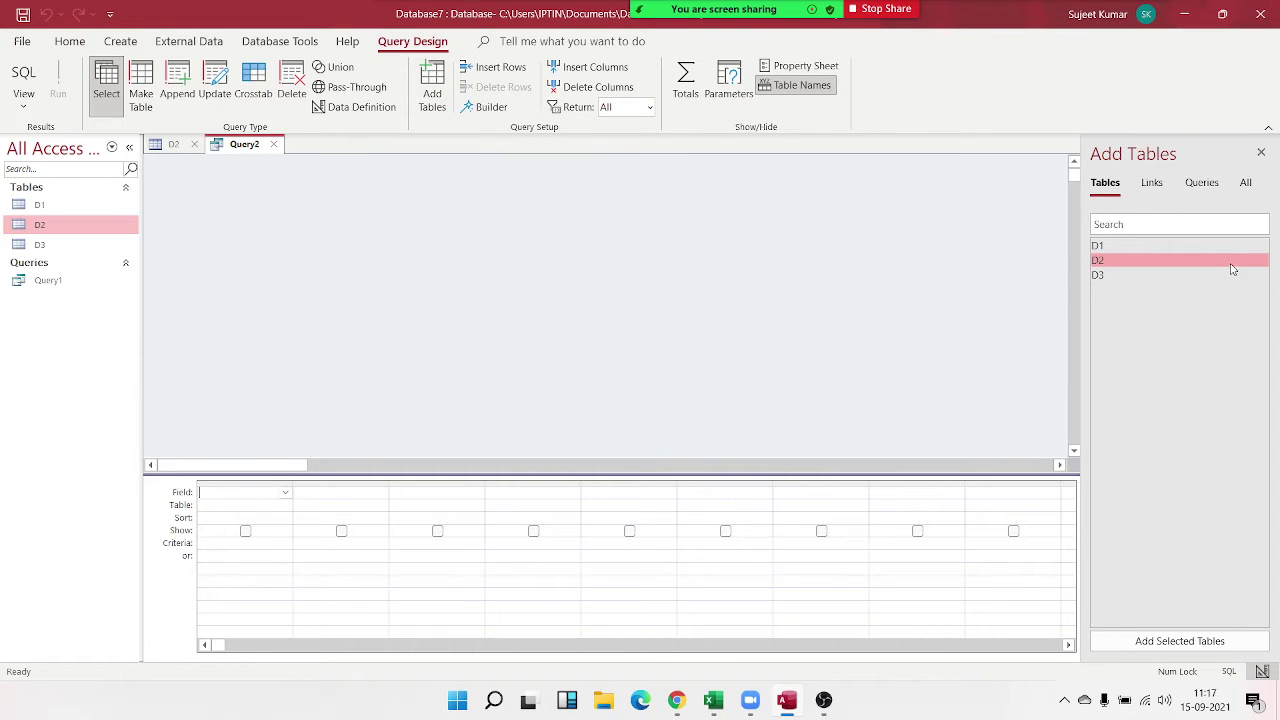
mouse_move(1232, 267)
left_mouse_down()
mouse_move(477, 249)
mouse_move(492, 249)
mouse_move(296, 181)
left_mouse_up()
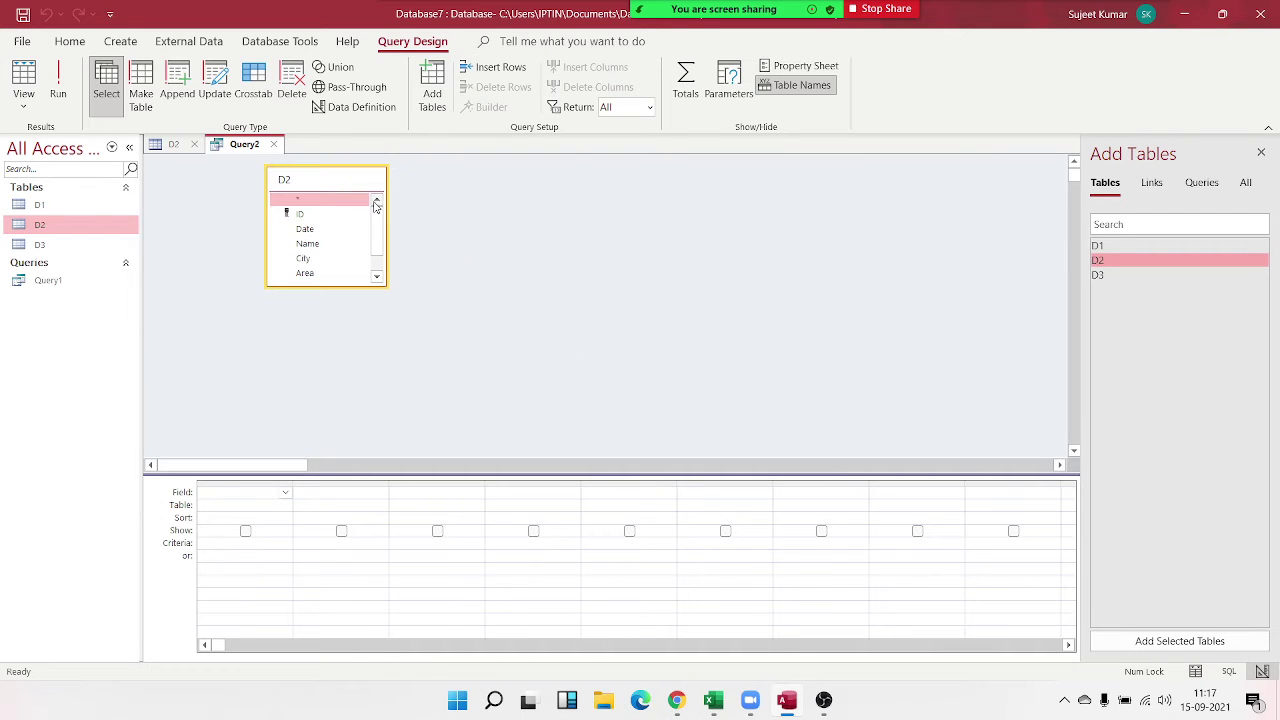
left_click(351, 210)
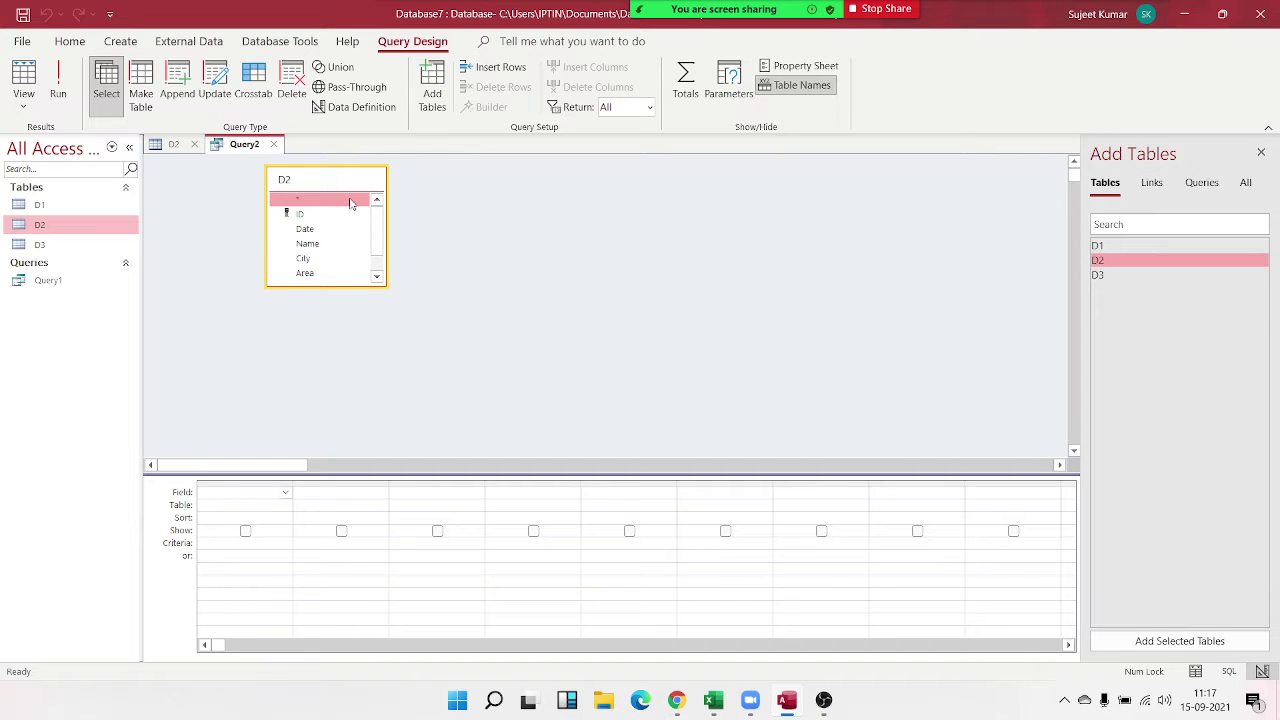
double_click(351, 201)
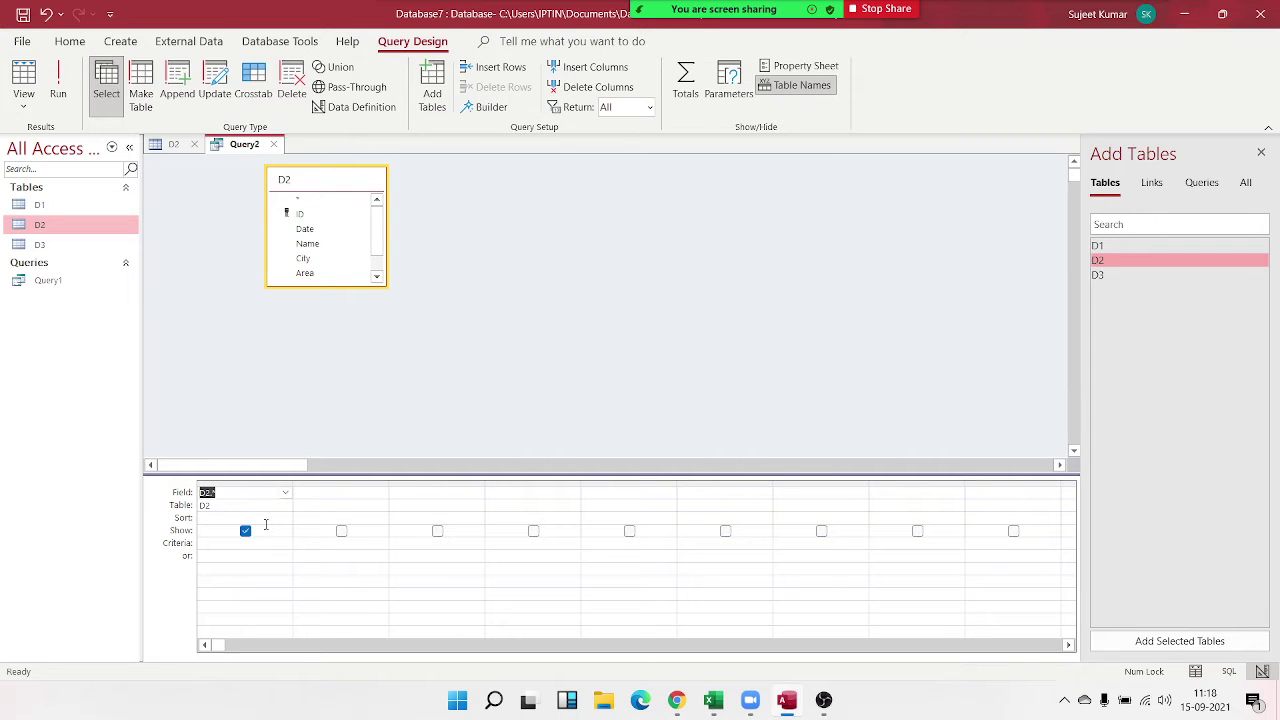
Step: Add City to the second grid column with the criteria 'patna'
left_click(174, 145)
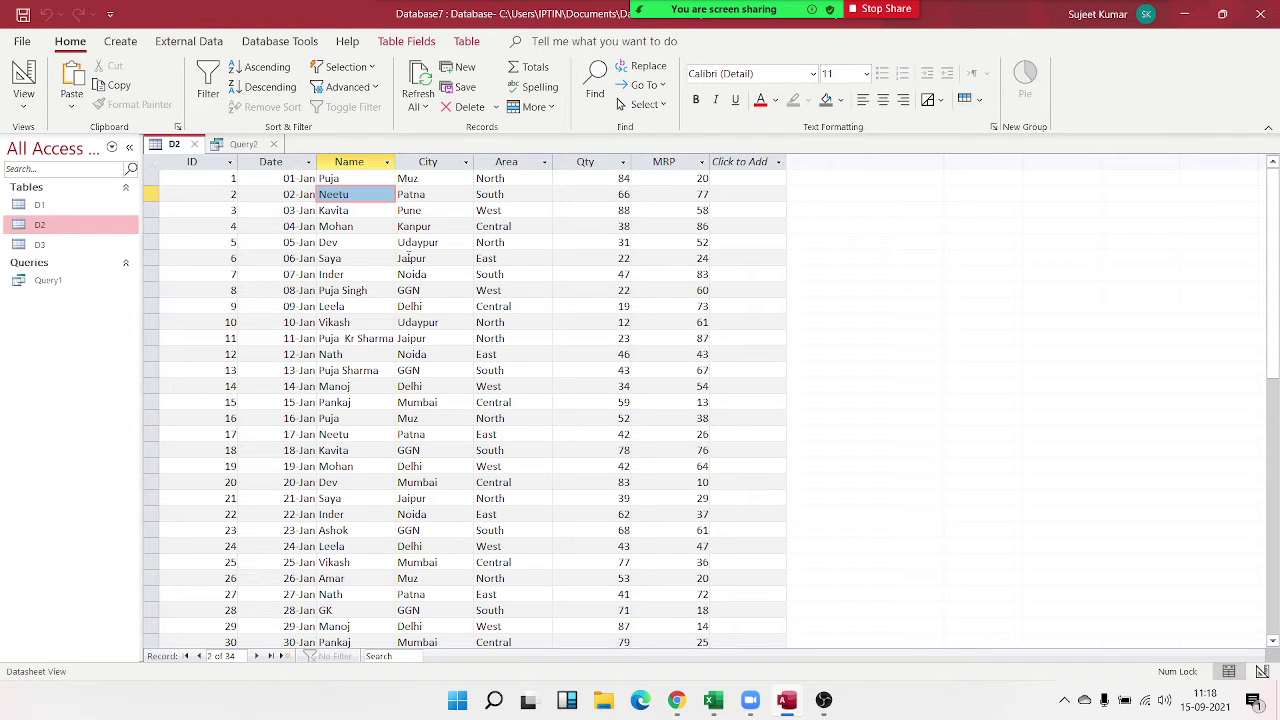
left_click(256, 144)
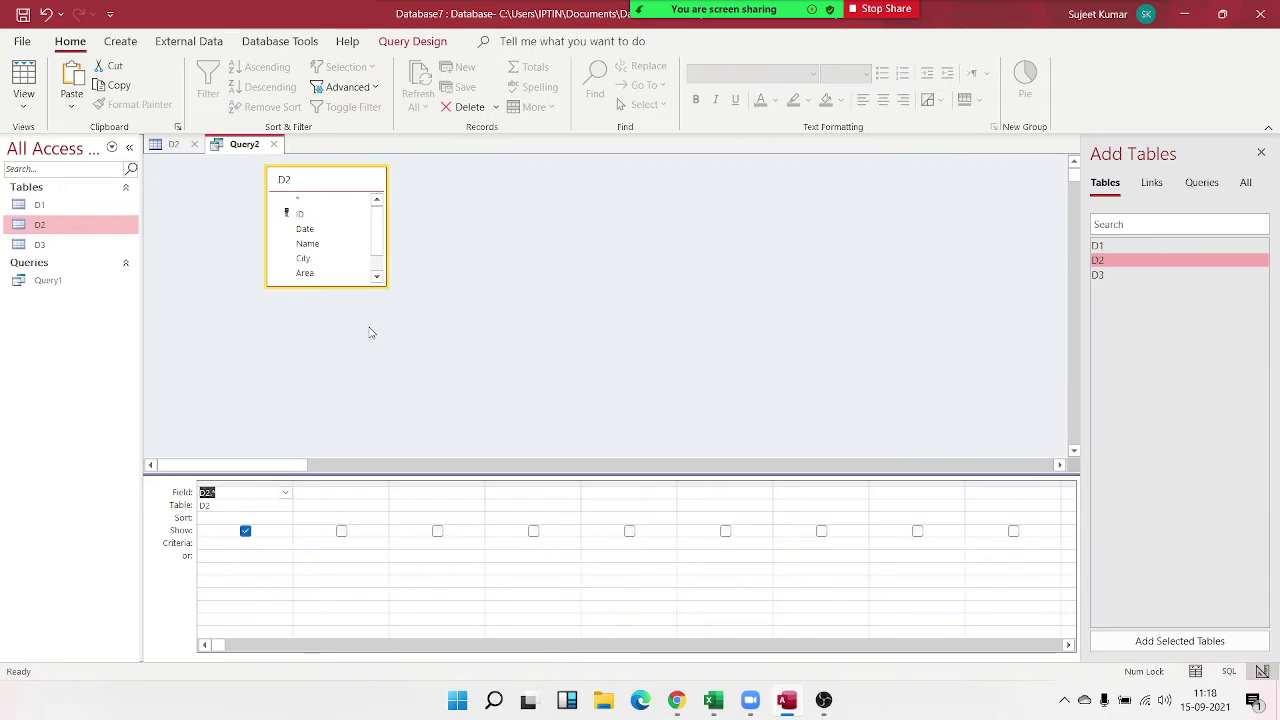
left_click_drag(316, 261, 372, 498)
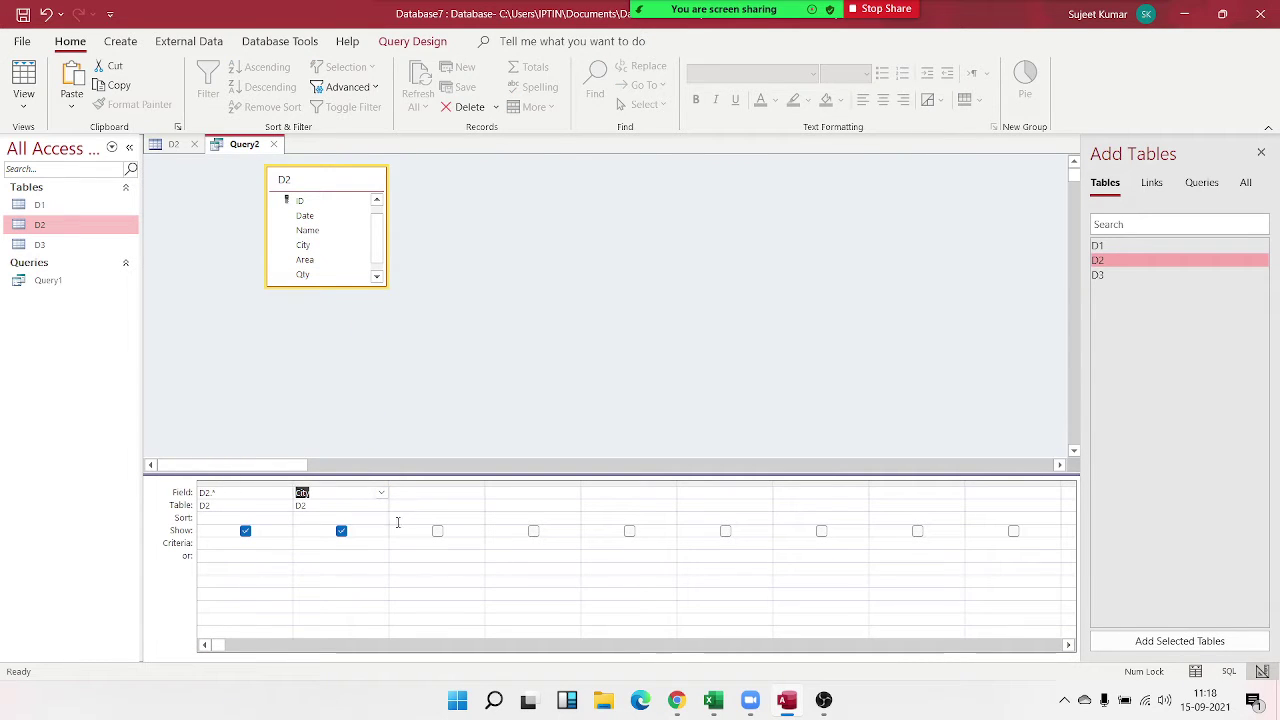
left_click(319, 543)
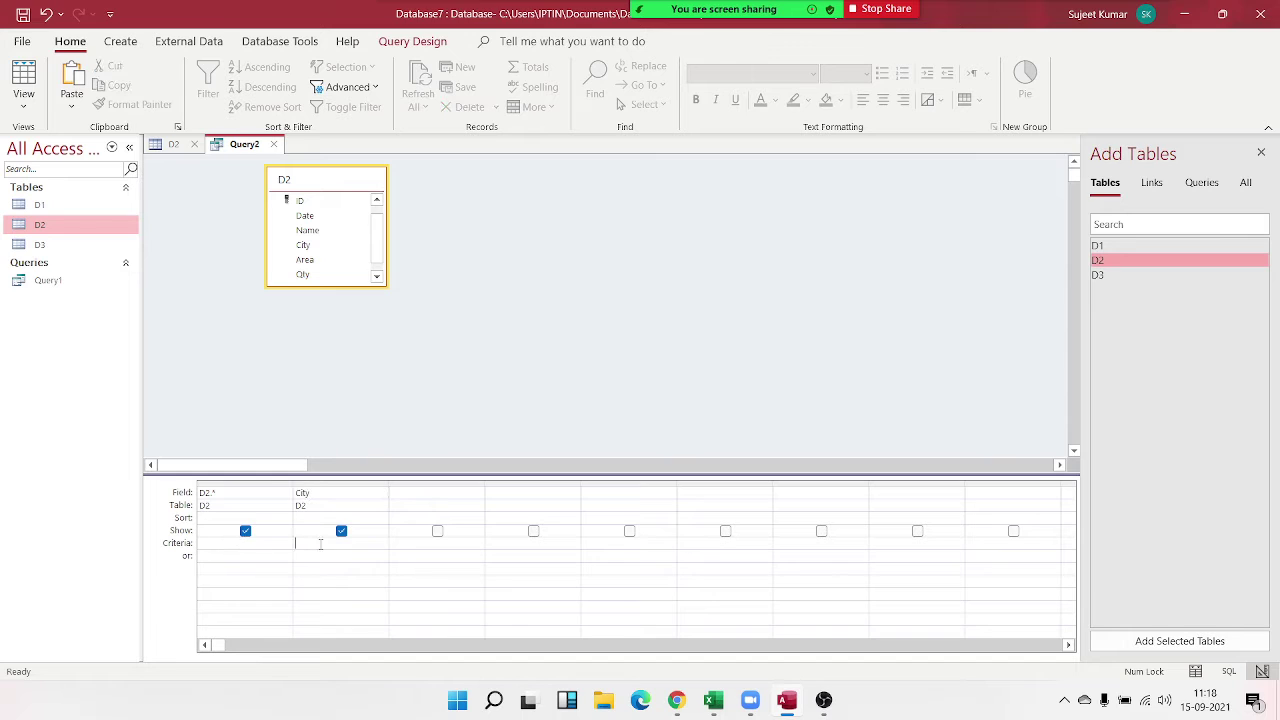
type("pat")
type("na")
left_click(307, 570)
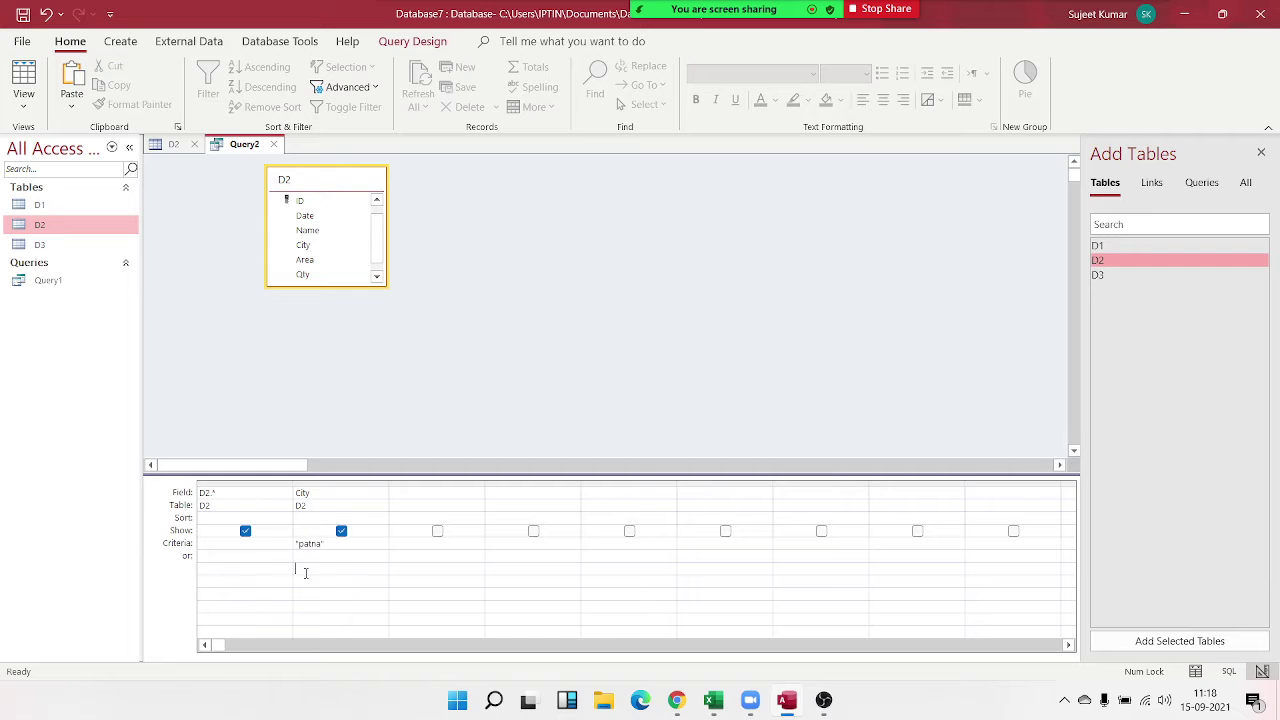
Step: Save the query as Query2, review its four Patna records, then close the results
left_click(273, 145)
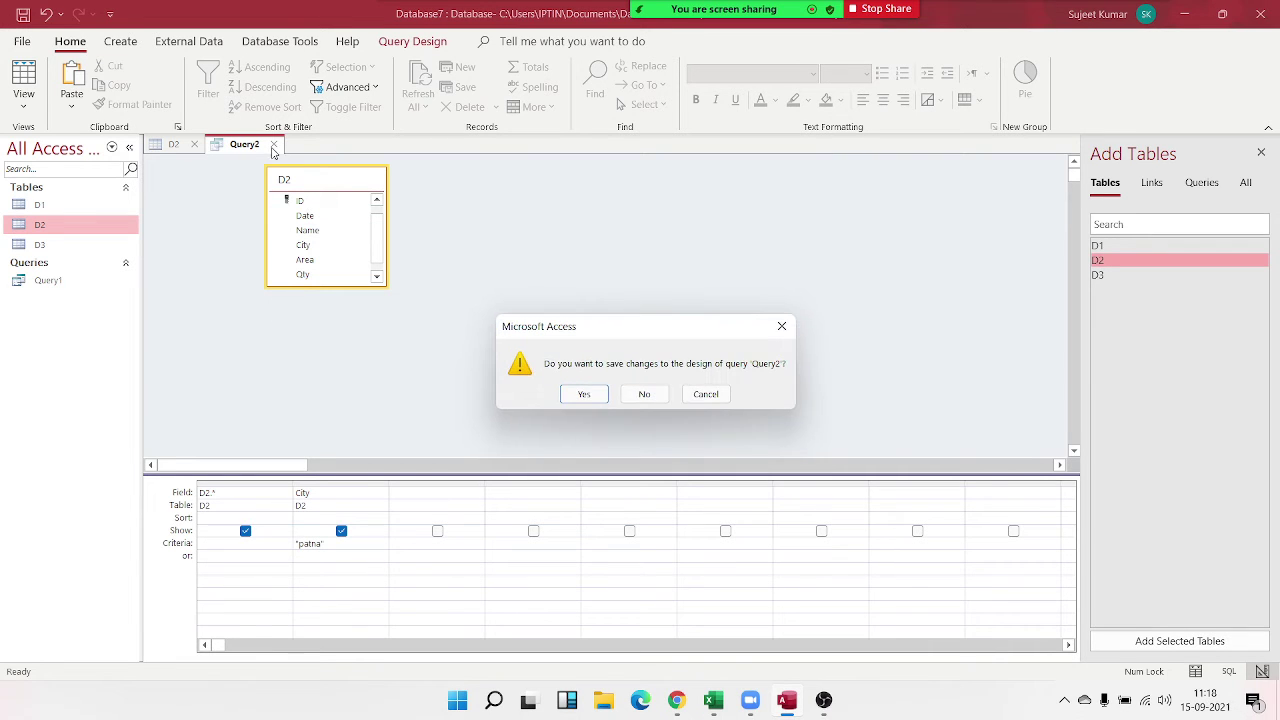
left_click(590, 393)
left_click(645, 272)
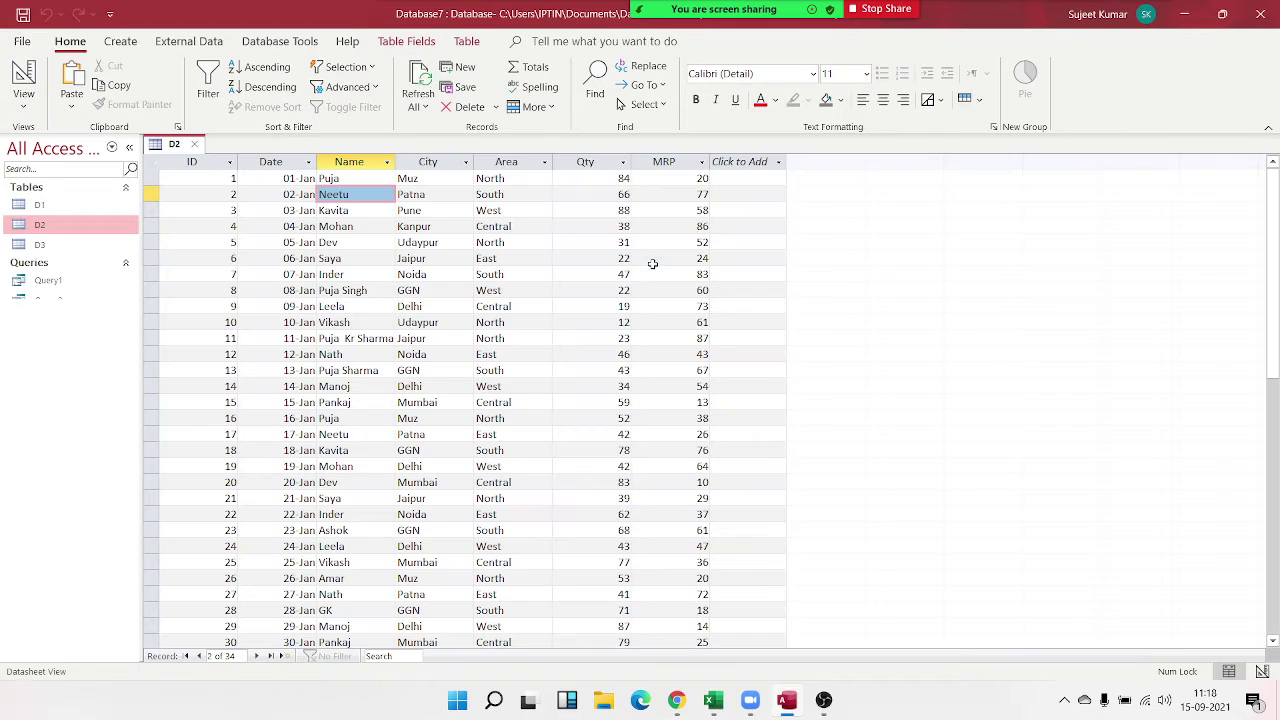
double_click(48, 300)
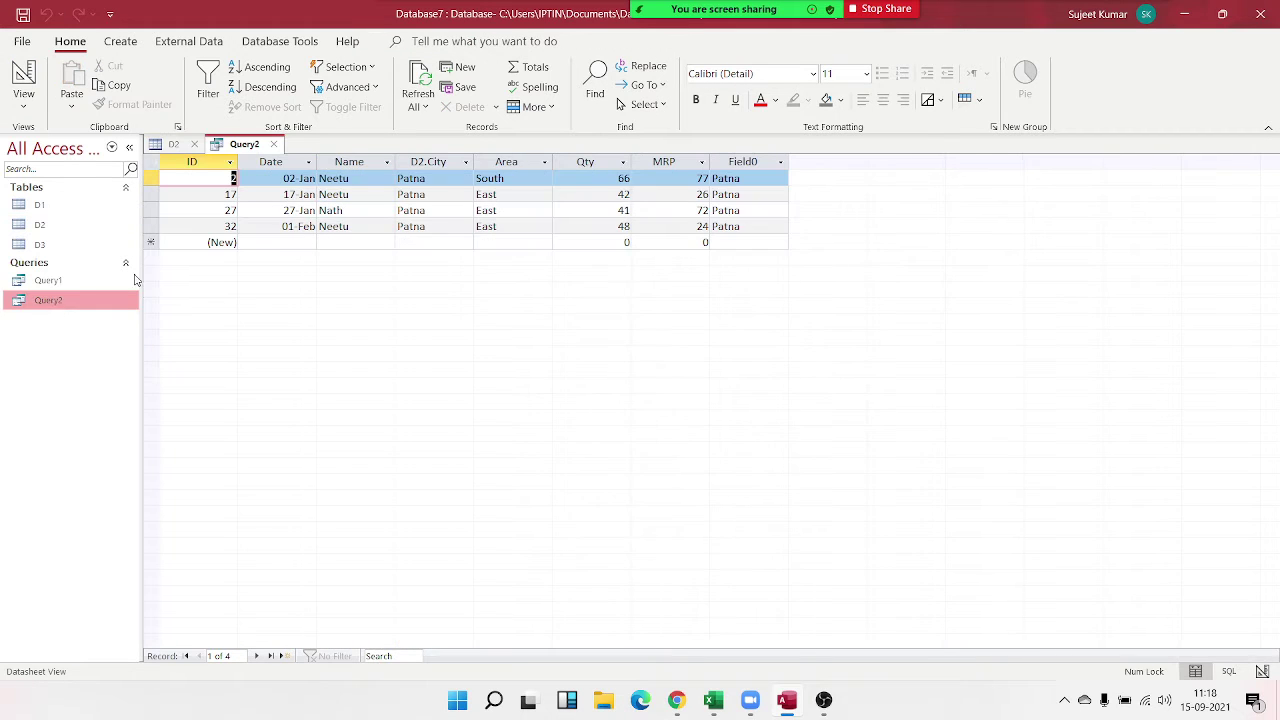
left_click(483, 194)
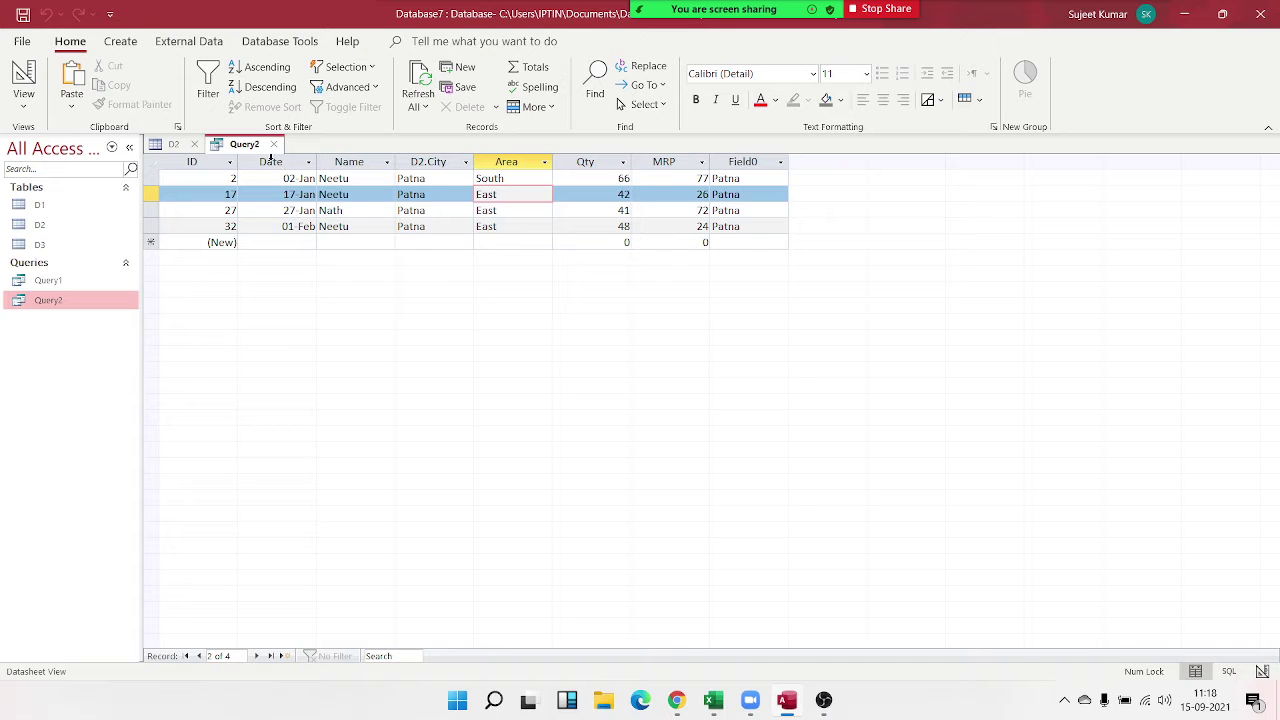
left_click(274, 144)
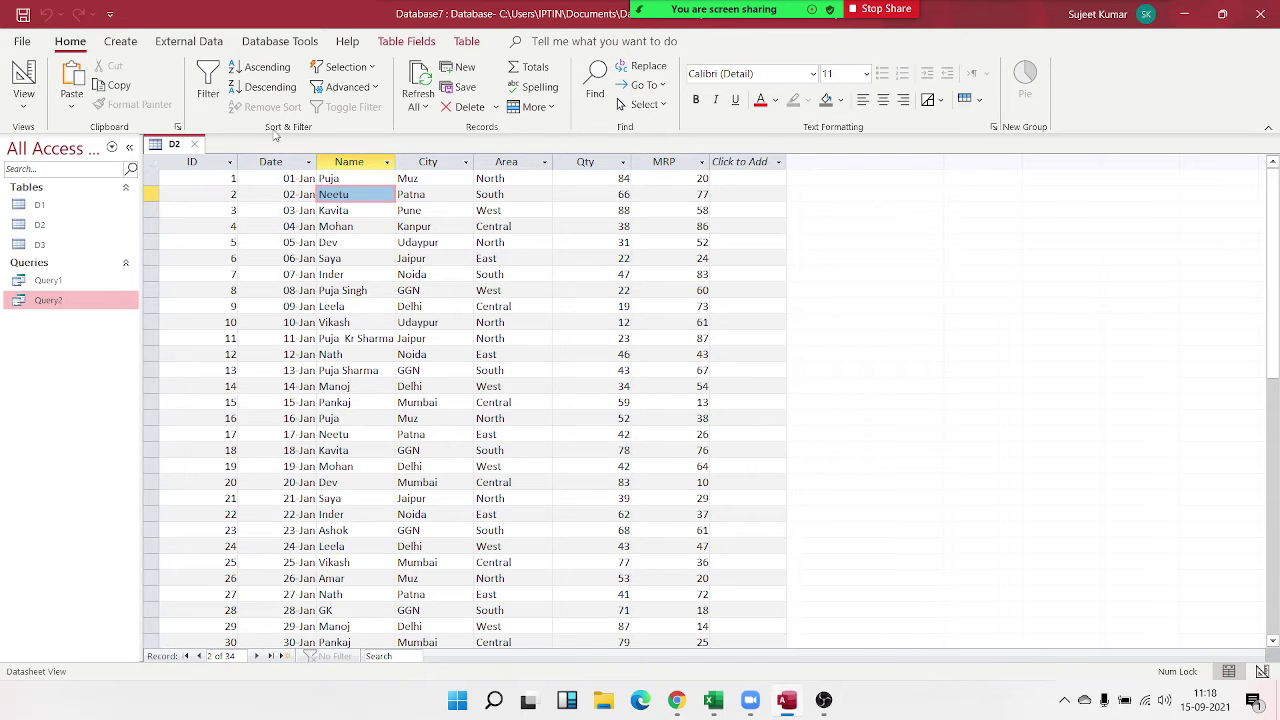
left_click(120, 41)
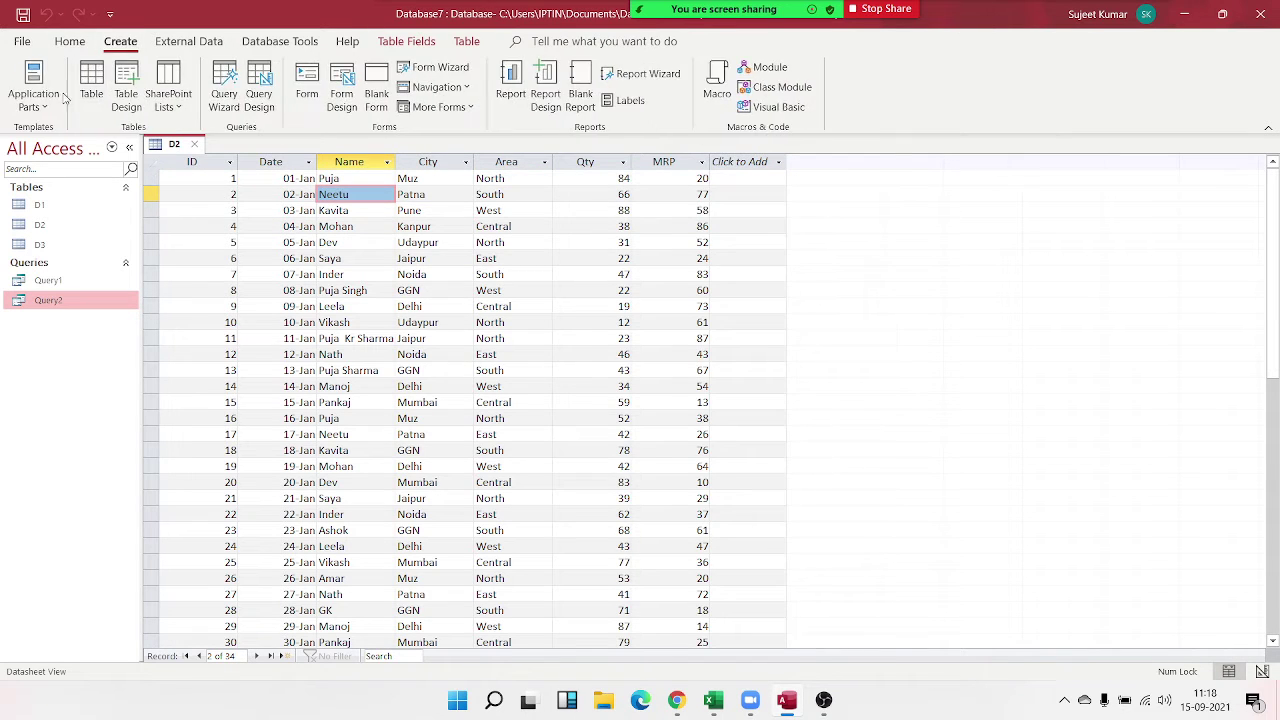
Step: In Query2's design, remove the D2.* and City columns and clear the 'patna' criterion
right_click(58, 303)
left_click(112, 338)
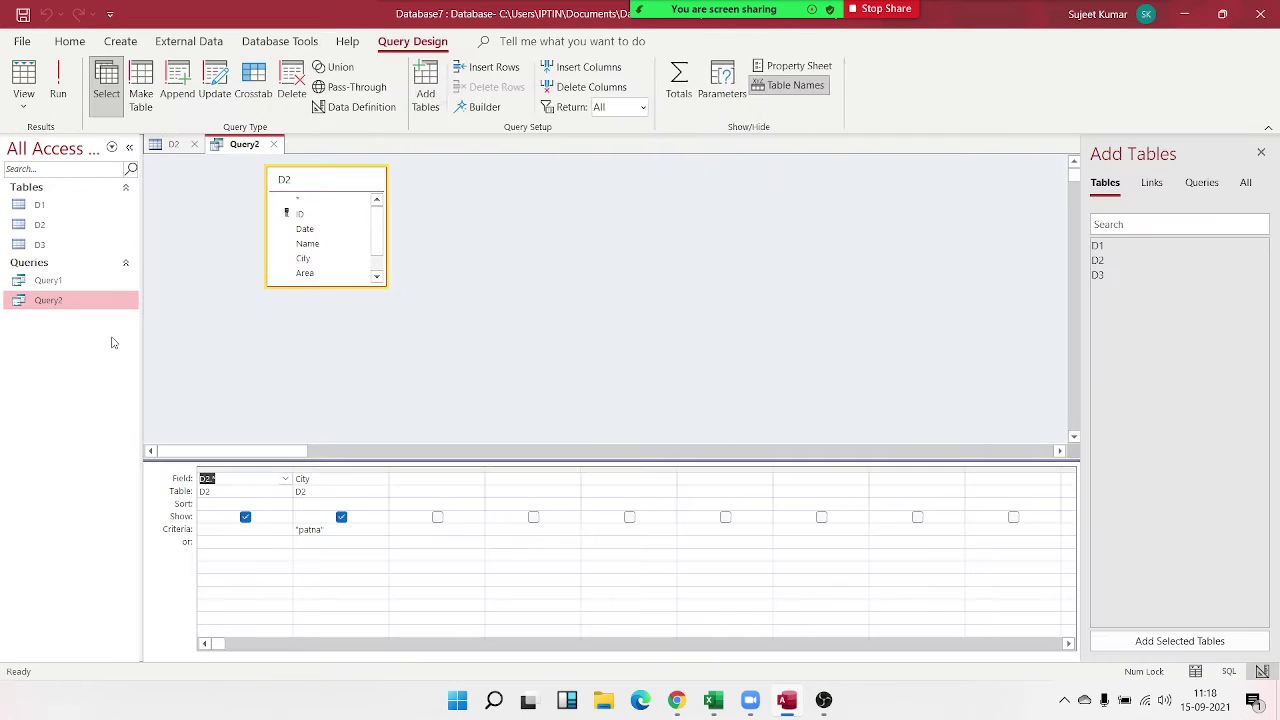
left_click(267, 479)
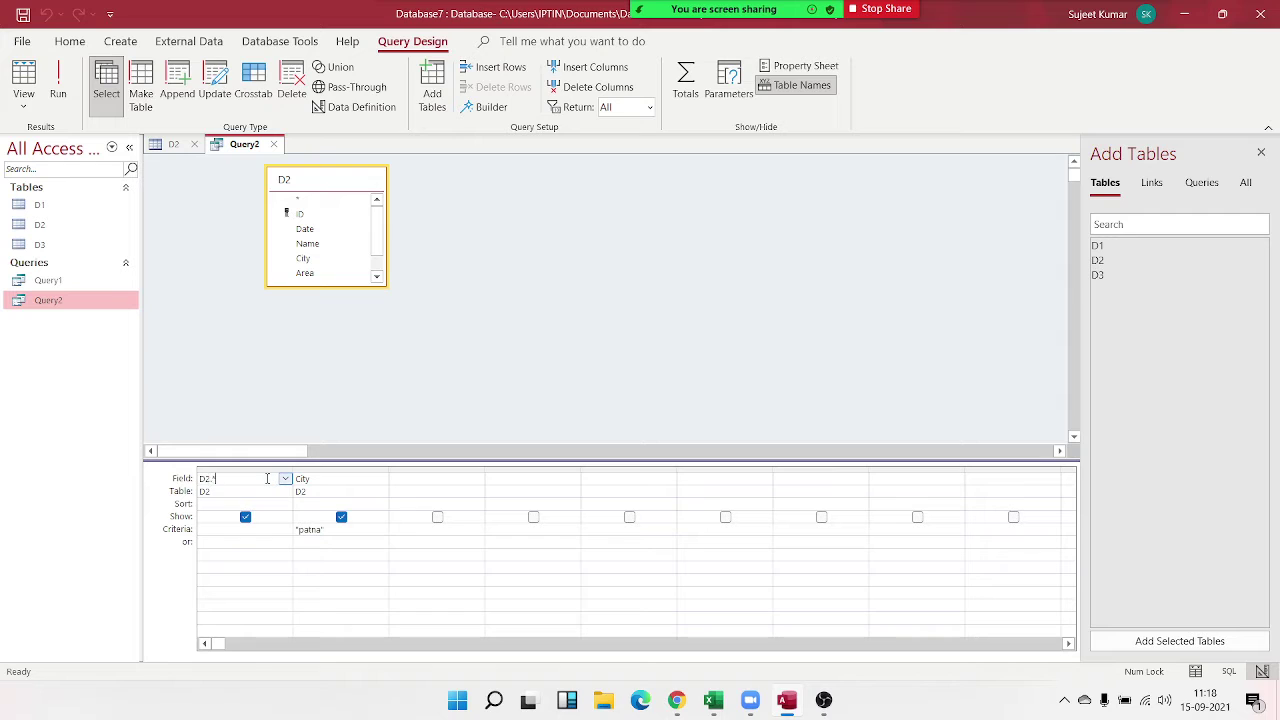
left_click(239, 470)
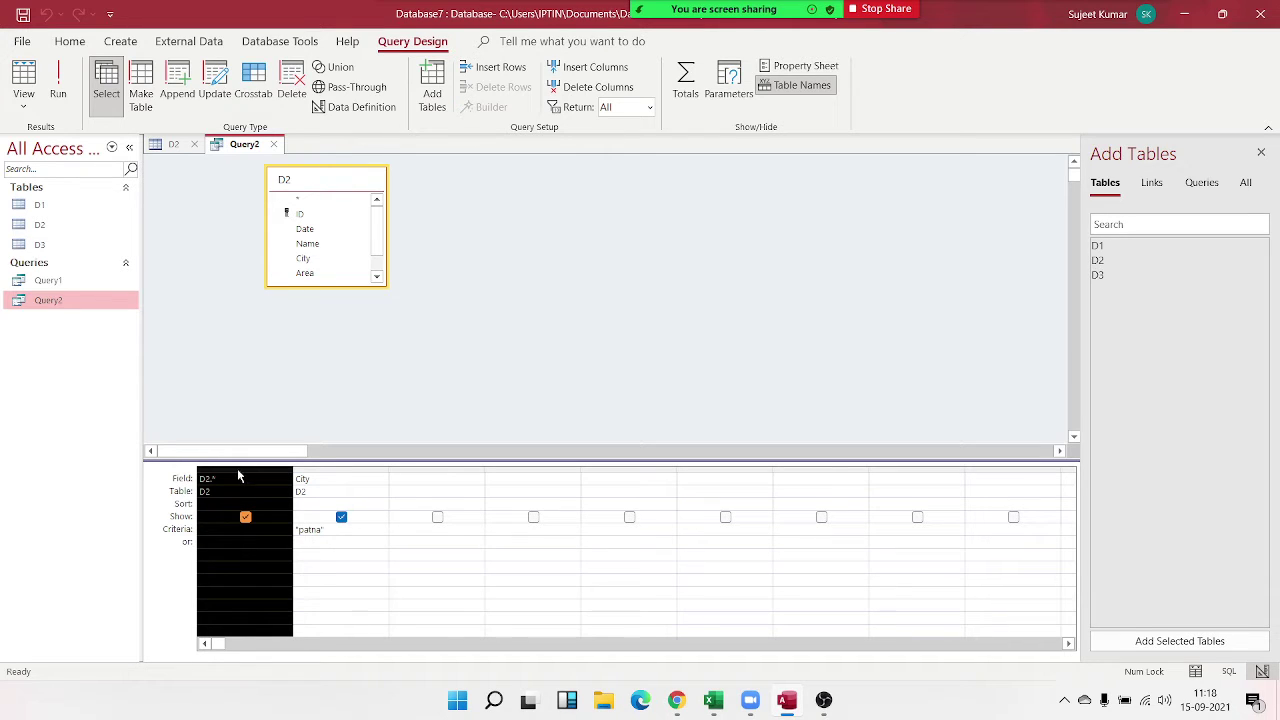
key("Delete")
left_click(237, 473)
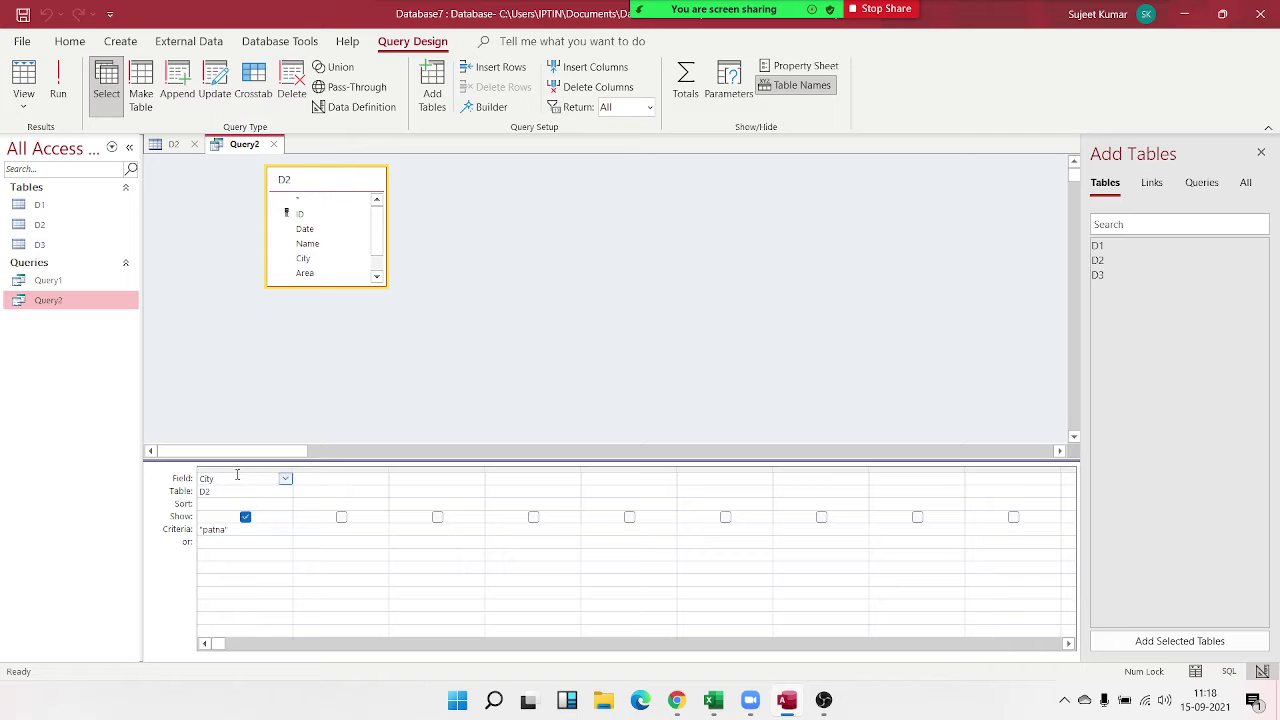
left_click(211, 479)
left_click(222, 492)
double_click(221, 478)
key("BackSpace")
key("Down")
key("Down")
key("Down")
key("Delete")
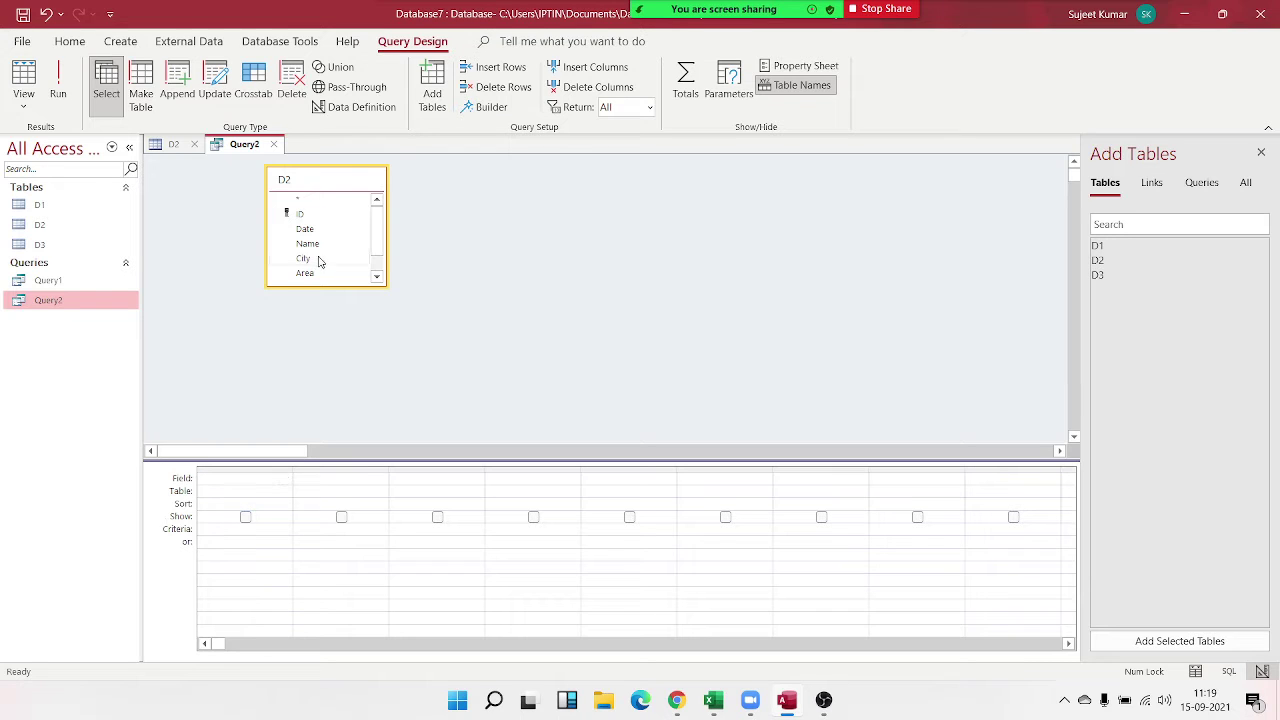
Step: Add Name, City, Qty and MRP to the grid, save Query2, and view its 34 records
left_click_drag(321, 248, 286, 505)
left_click_drag(308, 245, 357, 491)
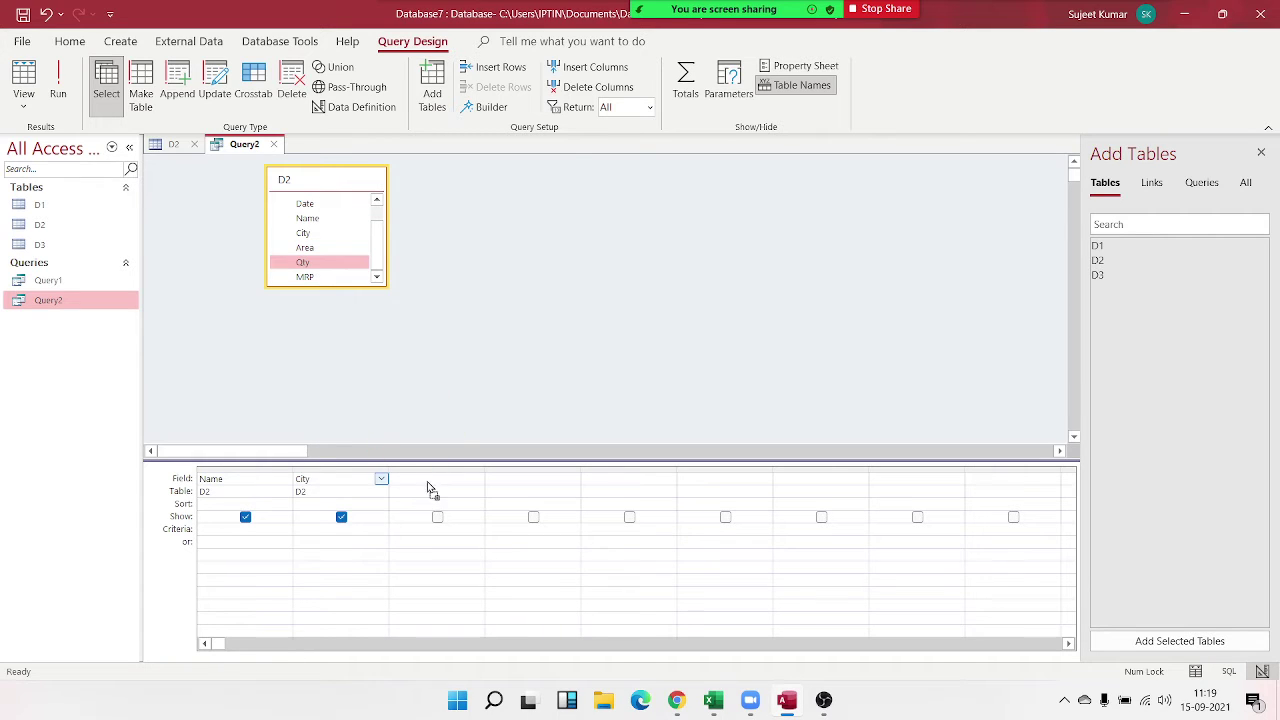
left_click_drag(406, 360, 430, 490)
mouse_move(310, 277)
left_mouse_down()
mouse_move(447, 367)
mouse_move(497, 486)
left_mouse_up()
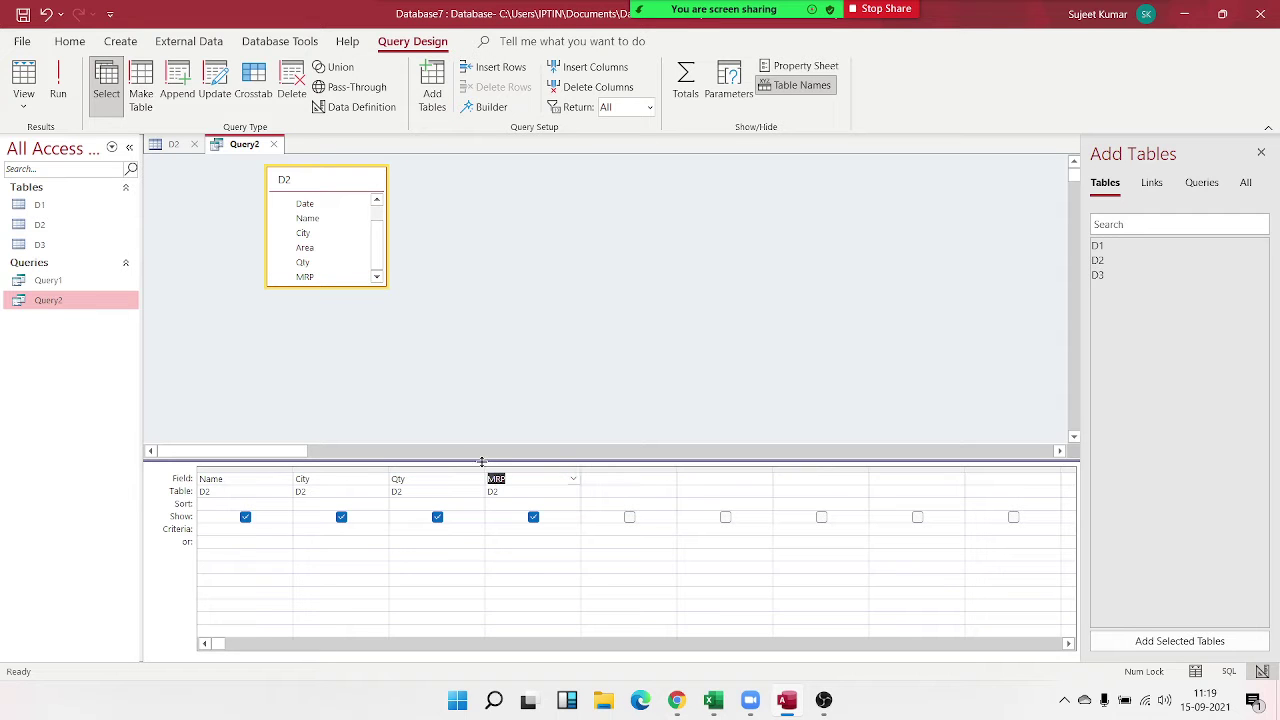
left_click(272, 145)
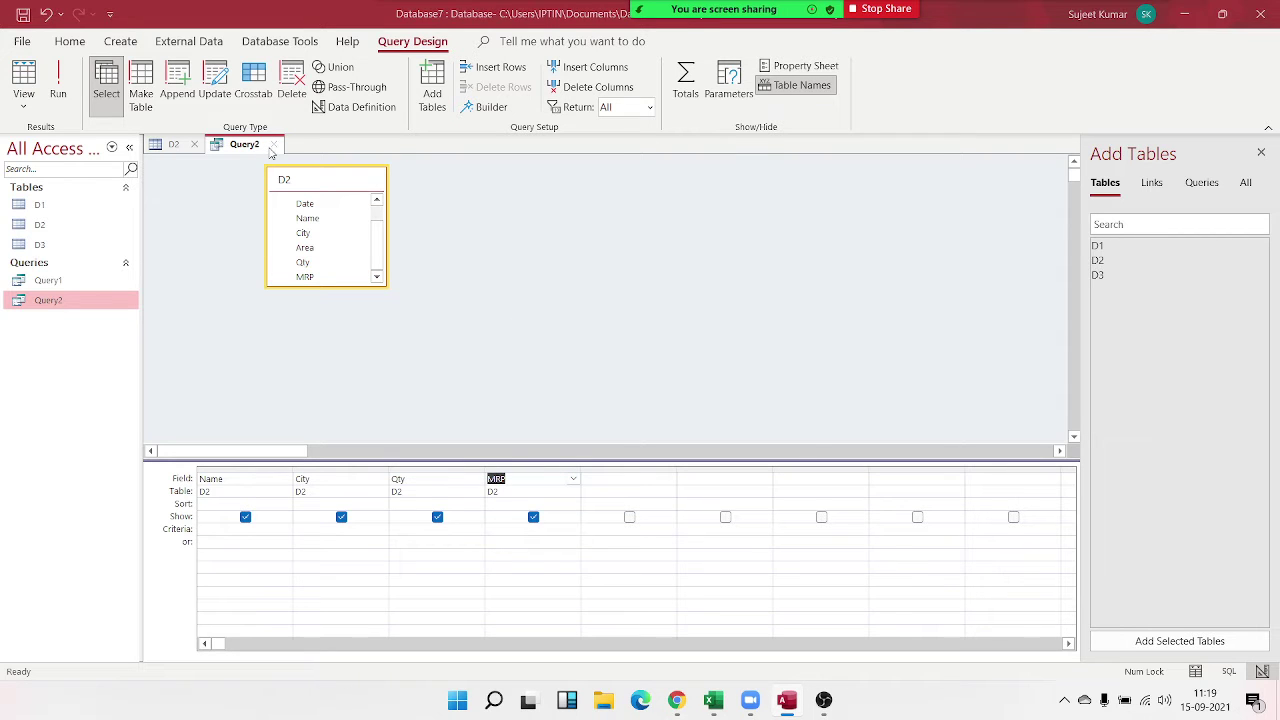
left_click(584, 395)
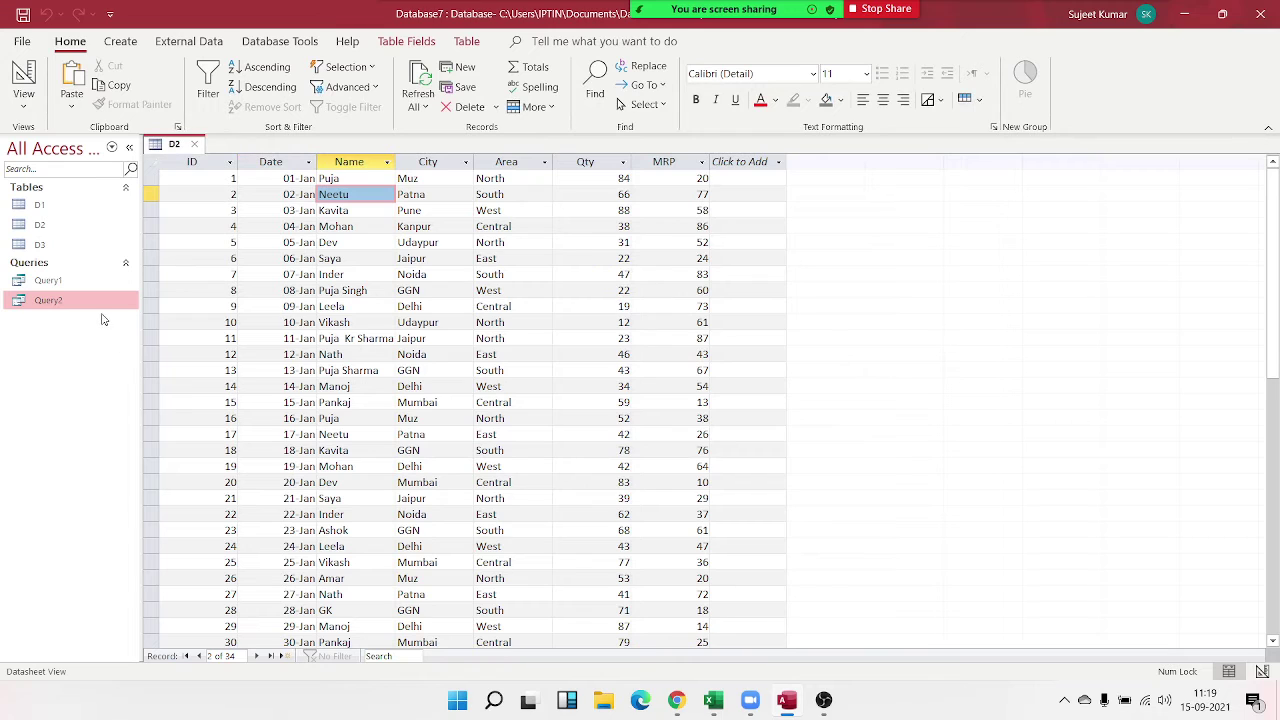
double_click(108, 300)
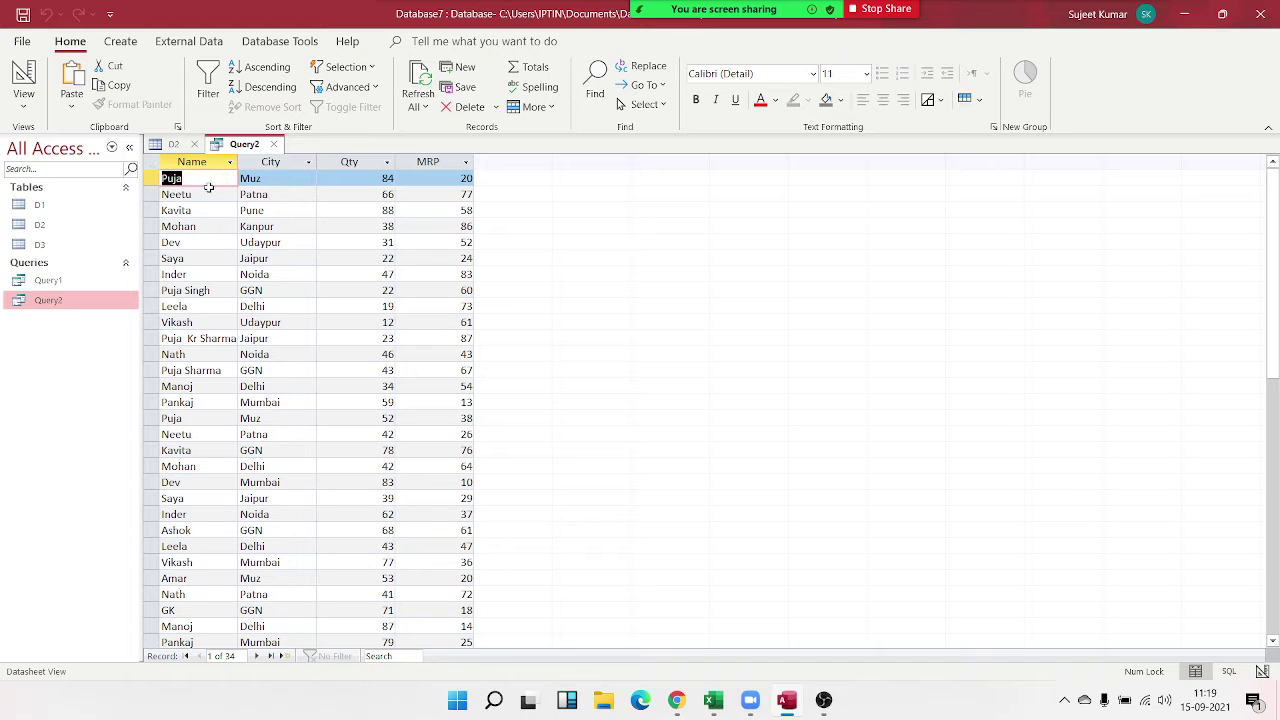
Step: Close the Query2 results, reopen it in Design View, then select the MRP column in D2
left_click(278, 145)
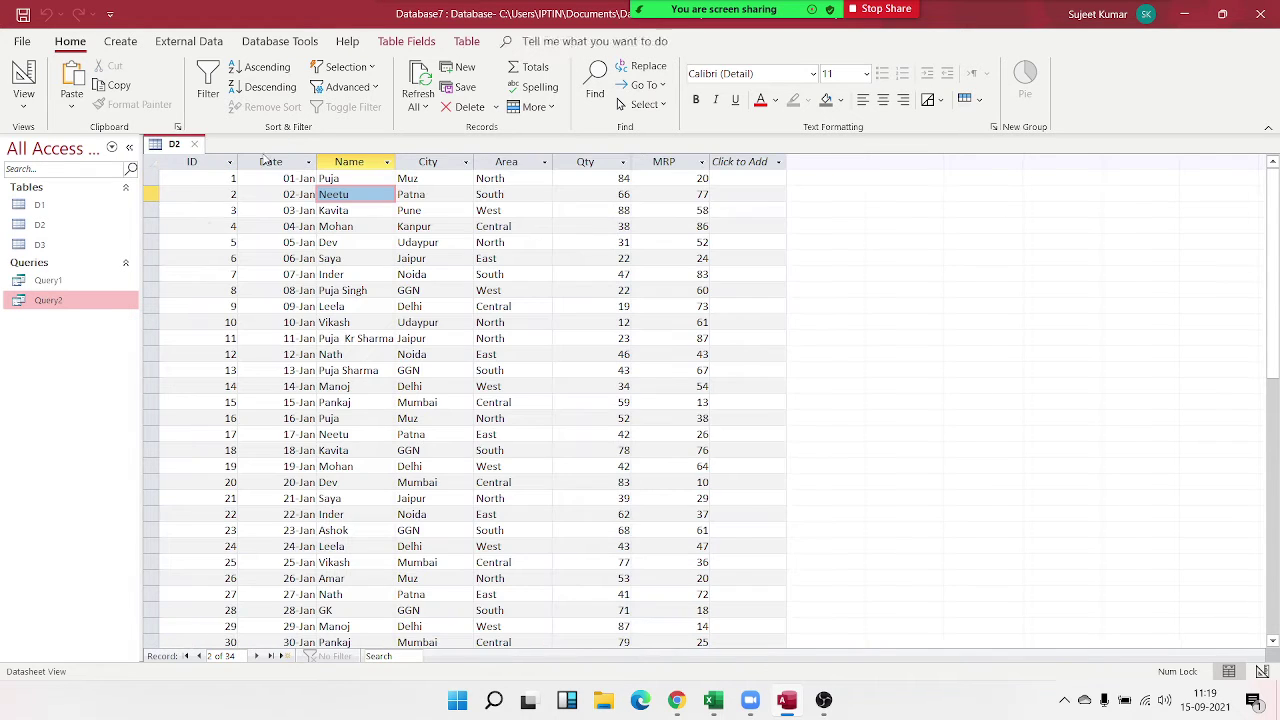
right_click(100, 302)
left_click(140, 346)
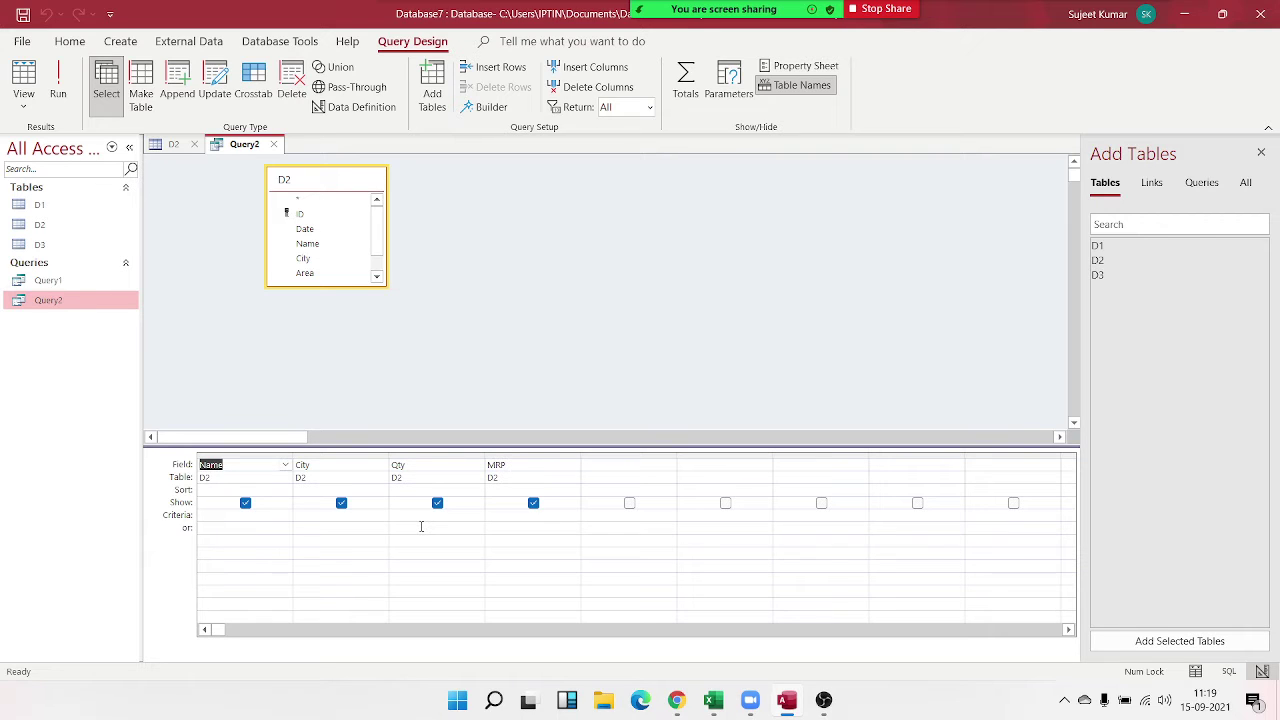
left_click(175, 145)
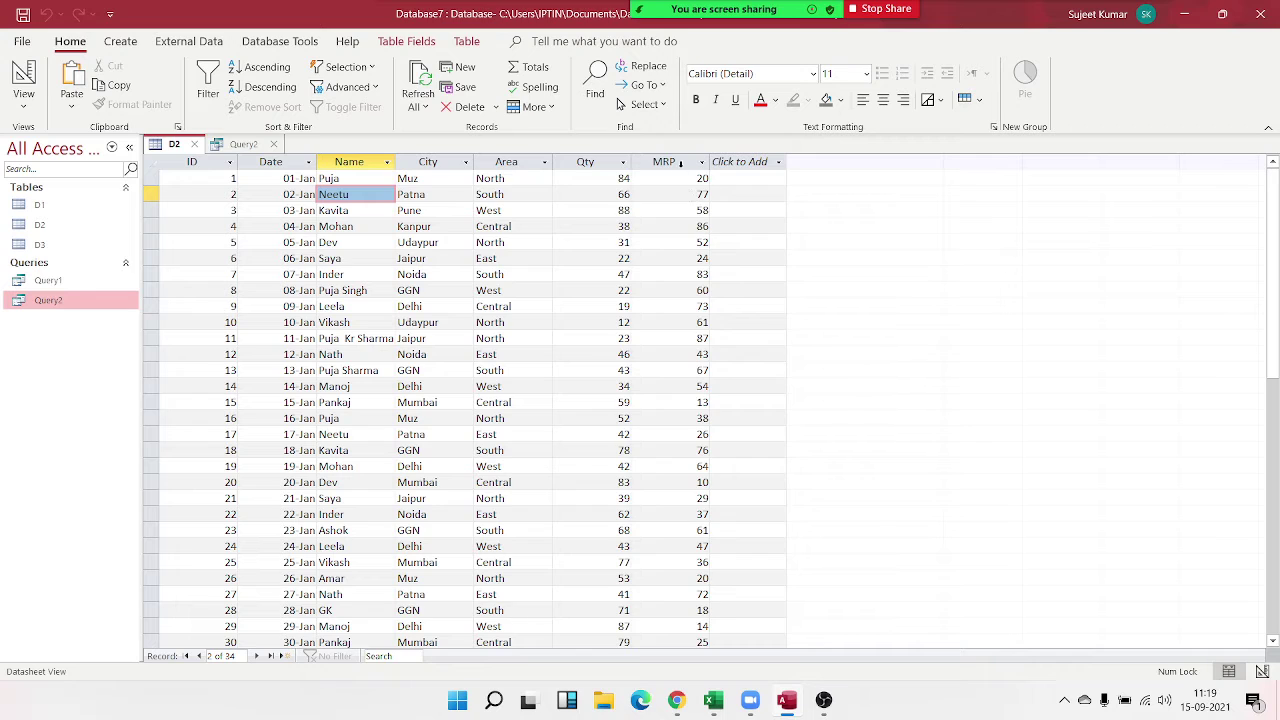
left_click(680, 163)
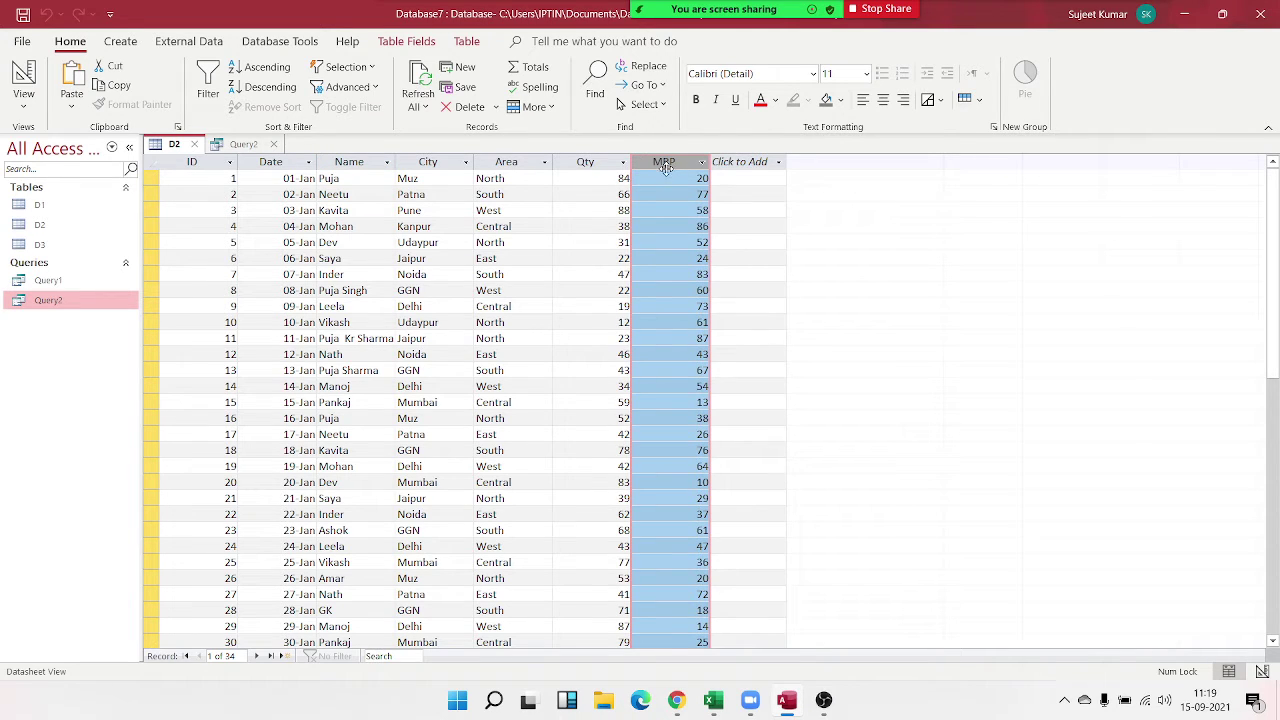
Step: Review record 1's Qty and MRP values in D2, then select columns ID through MRP
left_click(619, 178)
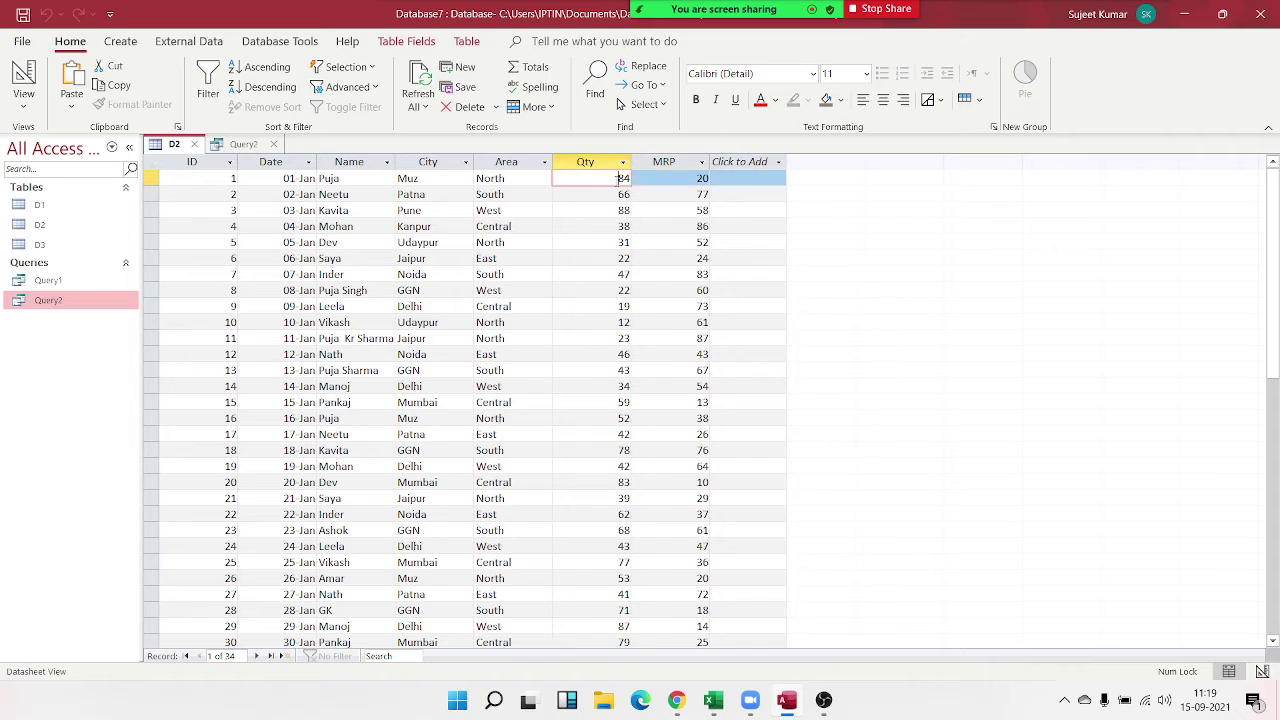
left_click(702, 180)
left_click_drag(702, 180, 708, 178)
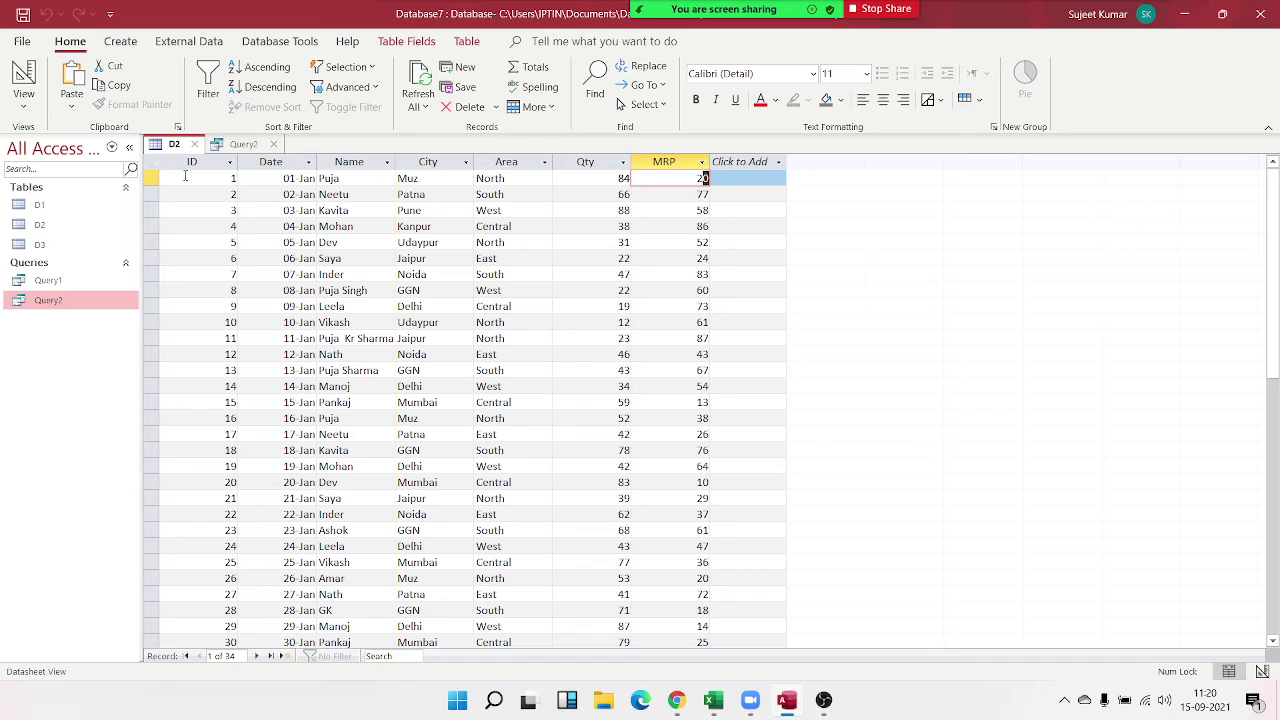
left_click_drag(192, 161, 665, 161)
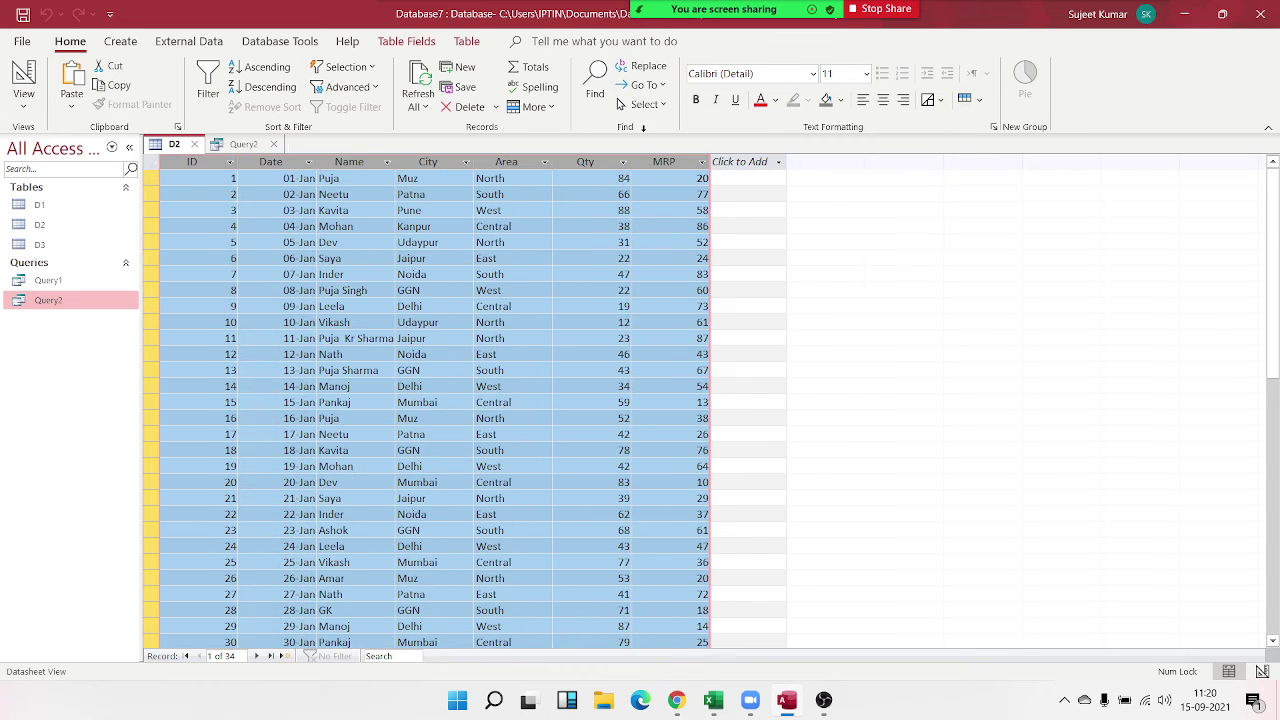
Step: Enter the calculated field Amt: [qty]*[mrp] in Query2's fifth column
left_click(233, 147)
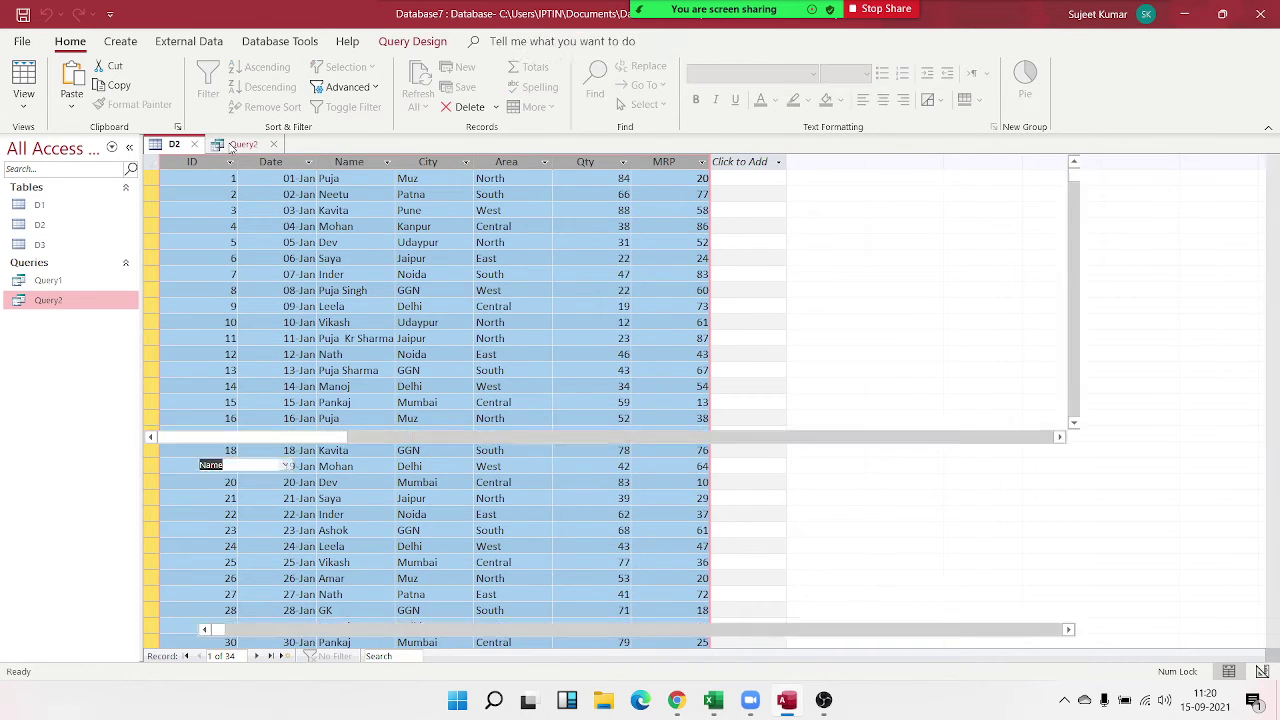
left_click(592, 466)
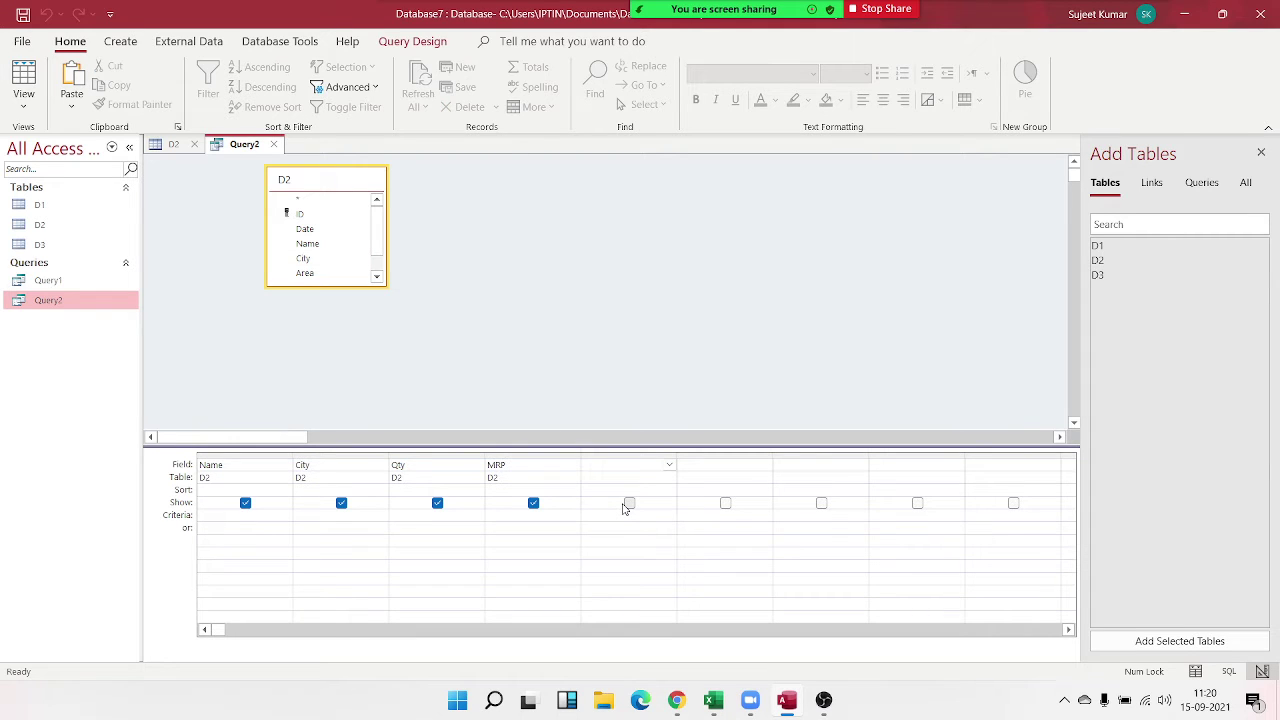
type("AMT")
key("BackSpace")
type("mt : [")
type("qt")
type("y]*[")
type("mrp")
Step: Check the Amt expression in the Zoom box, then save and close Query2
right_click(610, 477)
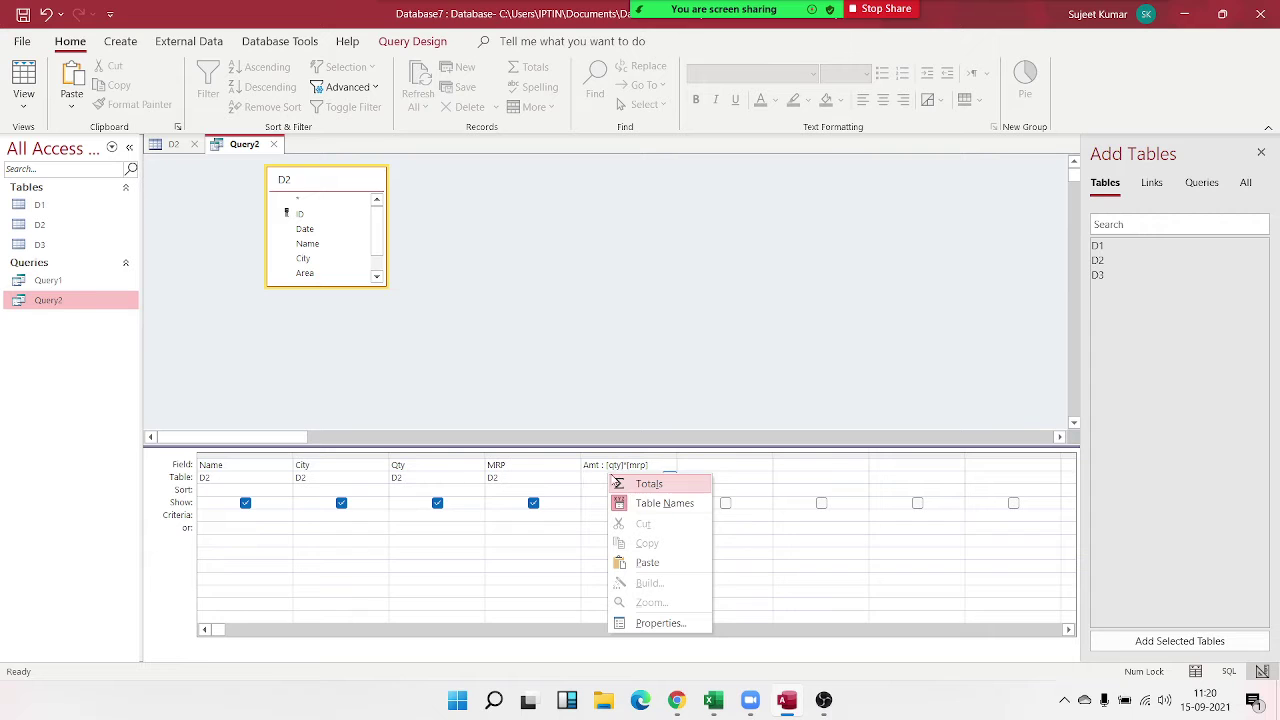
right_click(609, 466)
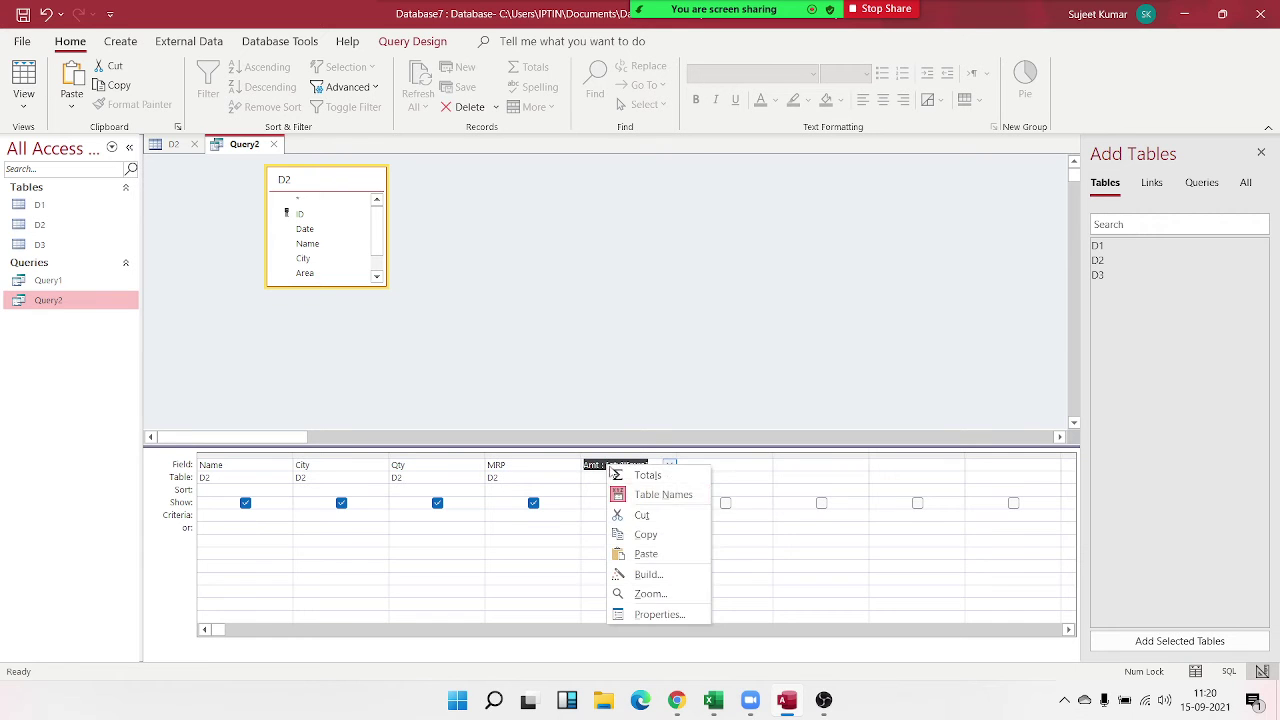
left_click(648, 594)
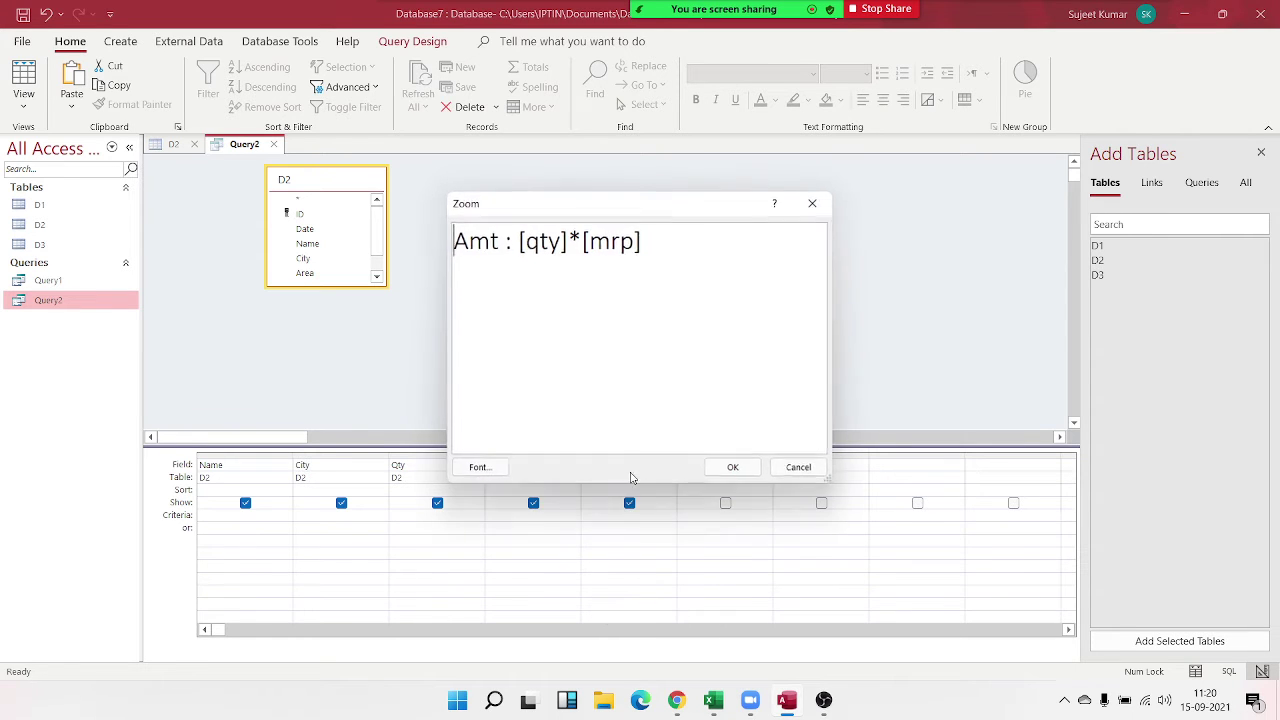
left_click(720, 232)
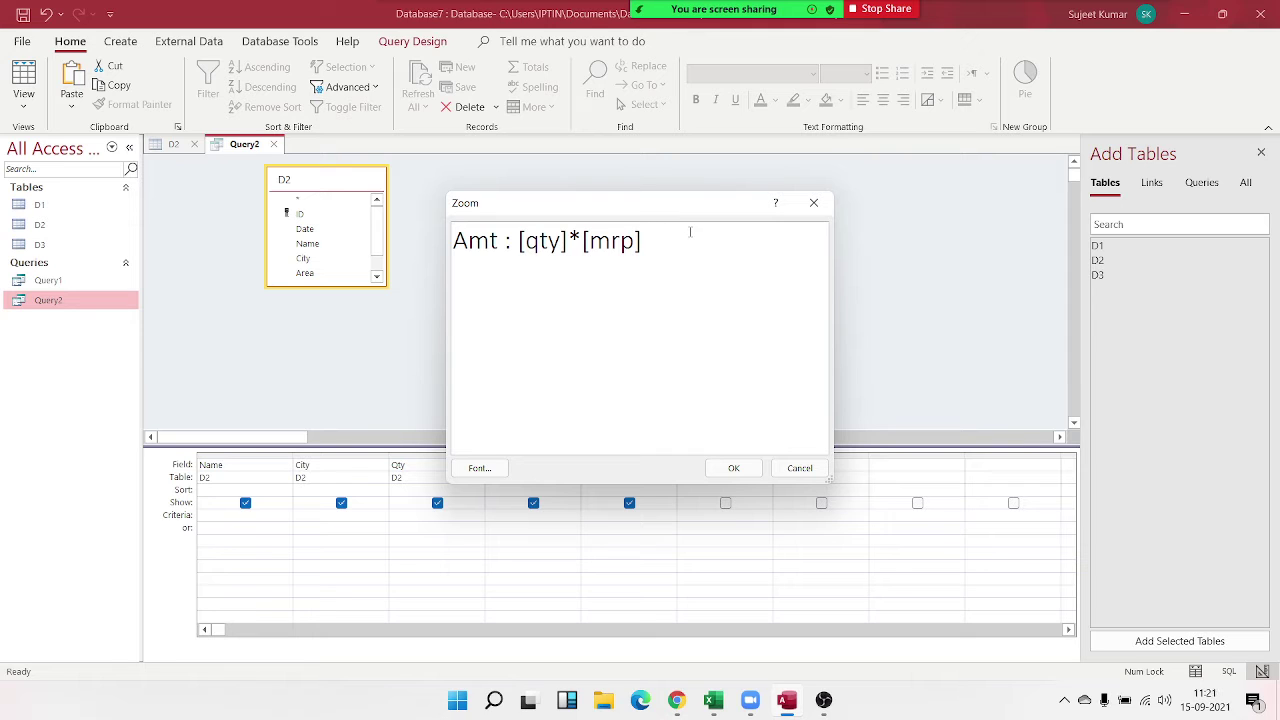
left_click(734, 467)
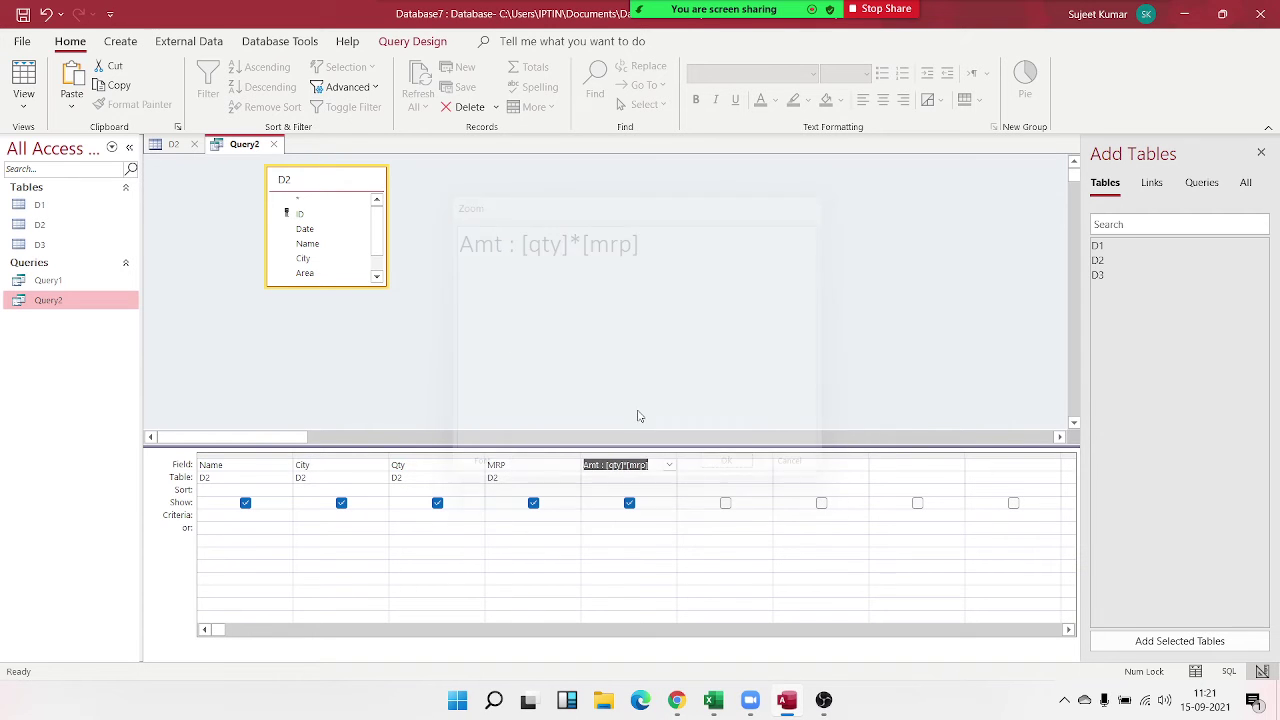
left_click(273, 144)
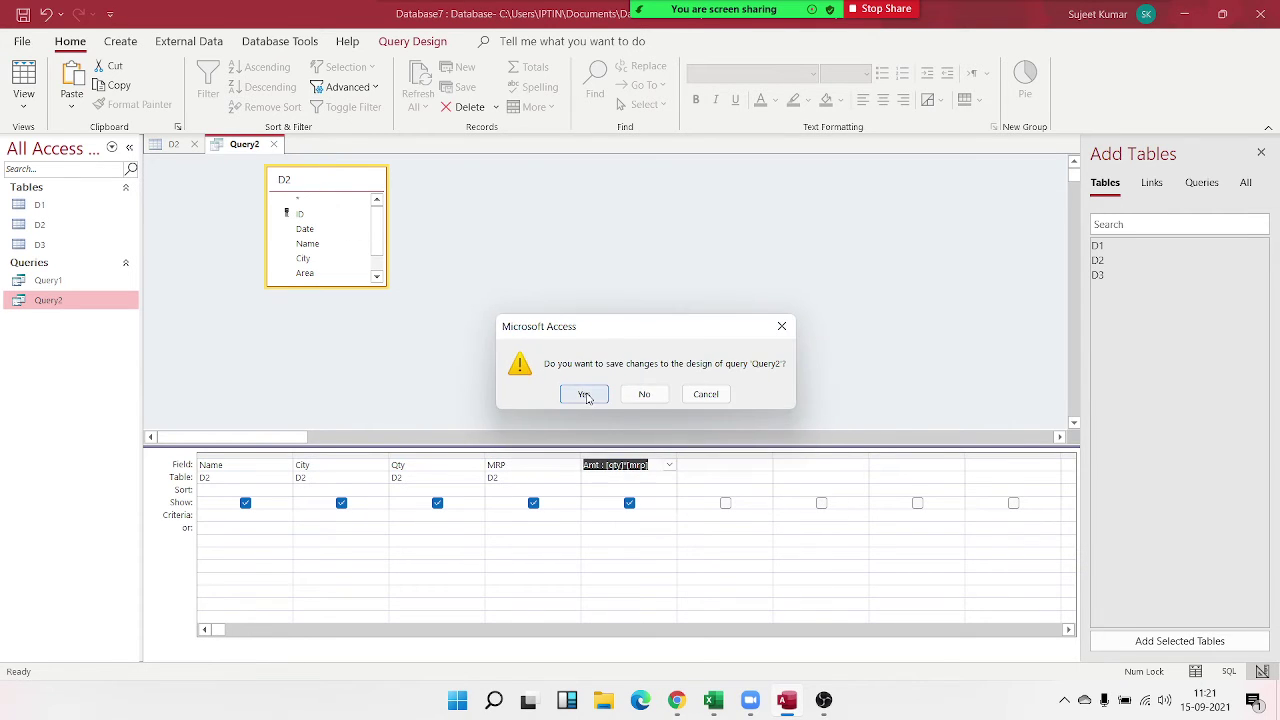
left_click(584, 394)
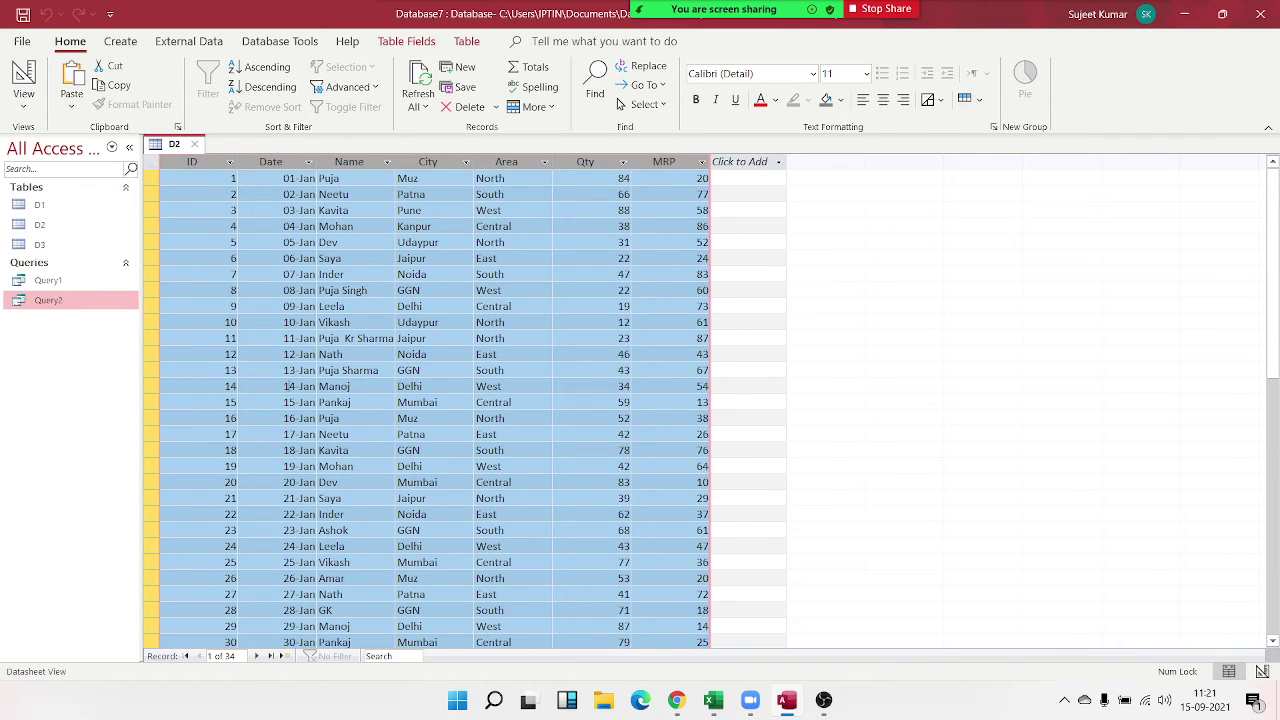
Step: Run Query2, inspect its computed Amt column, then close the results
left_click(700, 178)
left_click(700, 194)
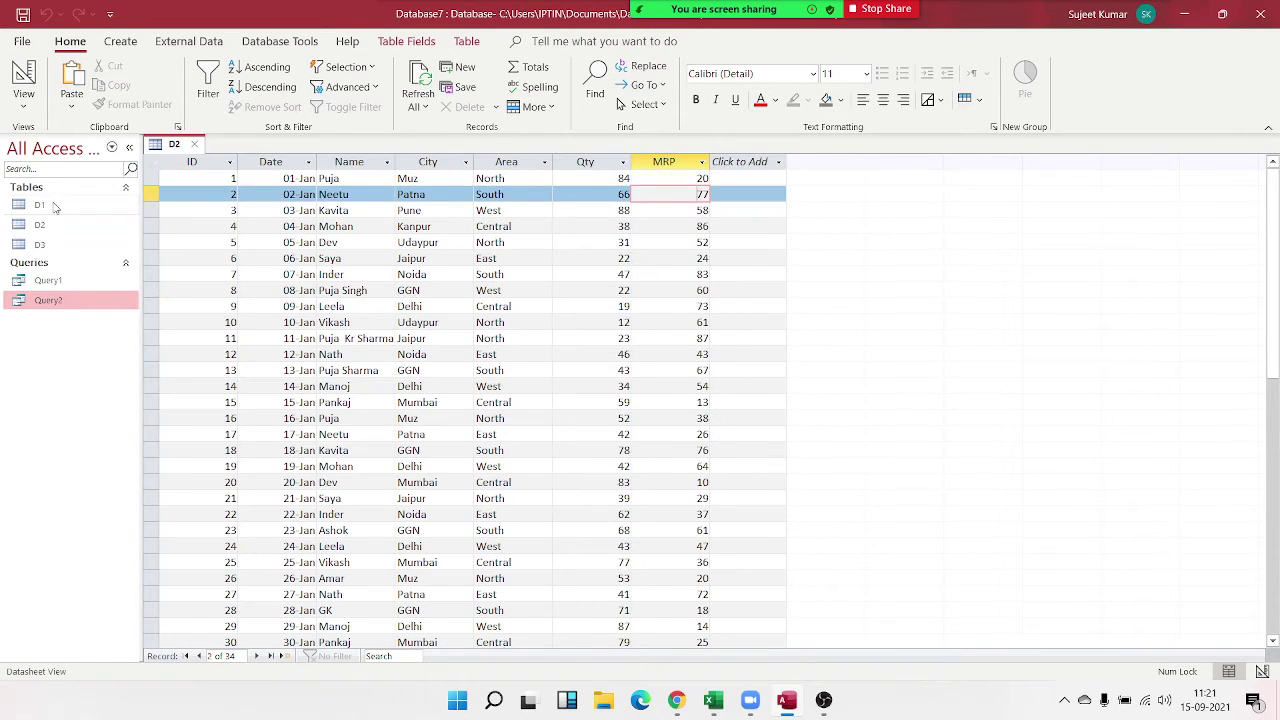
double_click(58, 302)
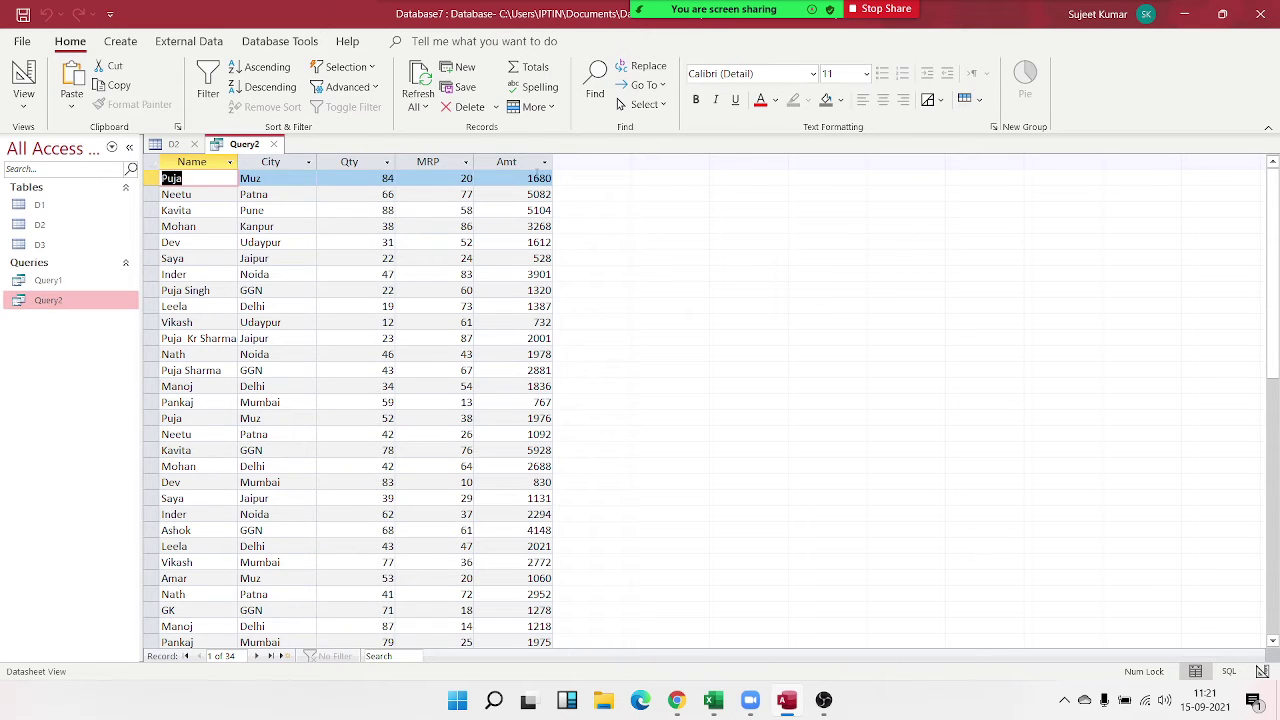
left_click(522, 164)
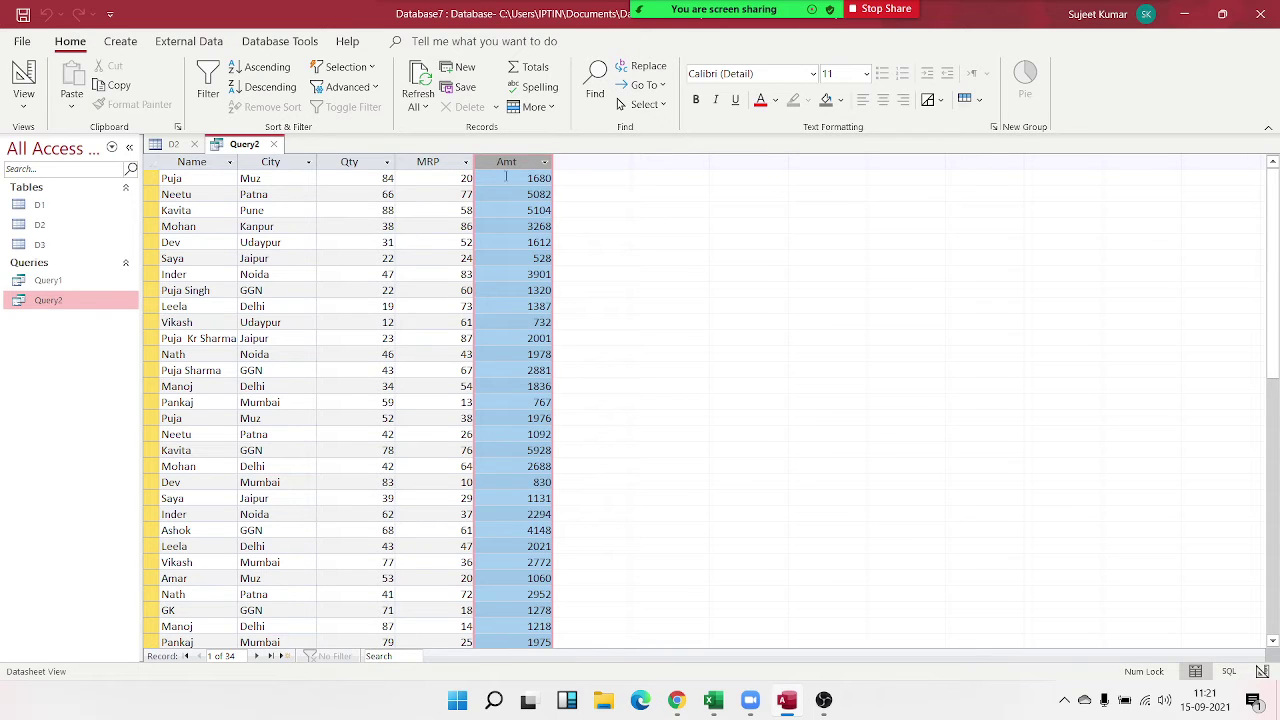
left_click(277, 145)
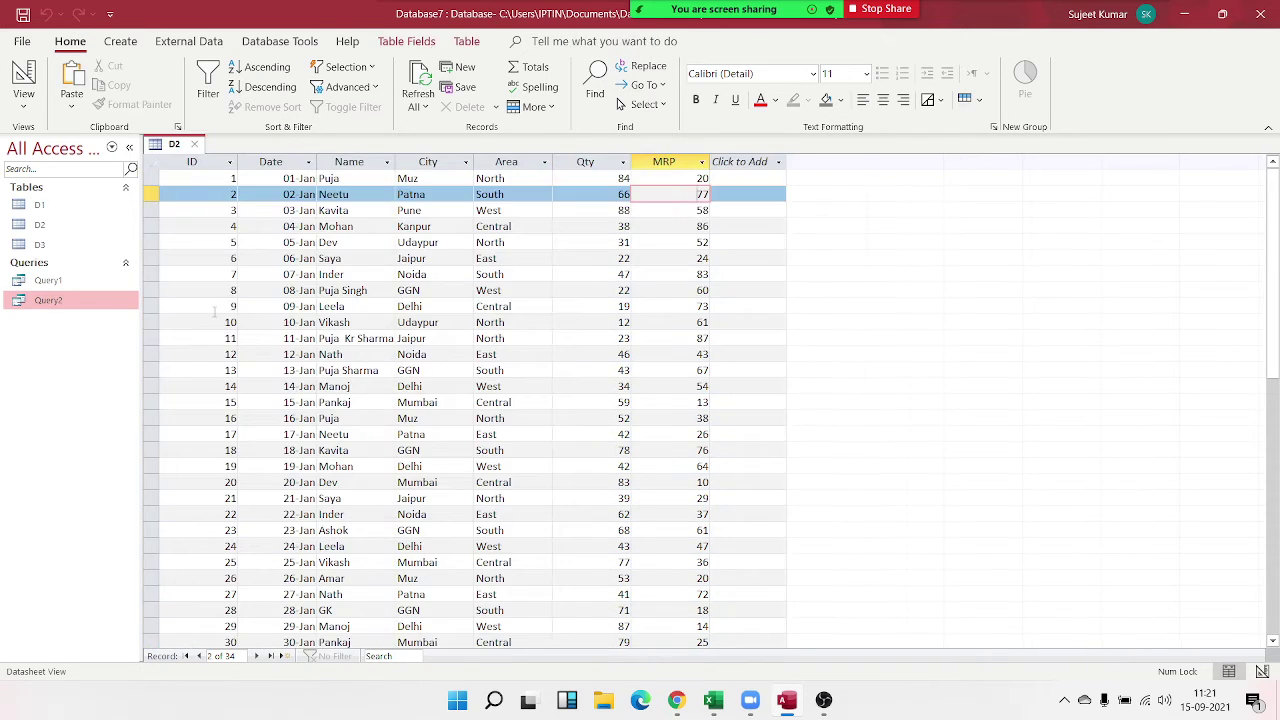
Step: Reopen Query2 in Design View and add the field GST: [AMT]*0.18
right_click(104, 304)
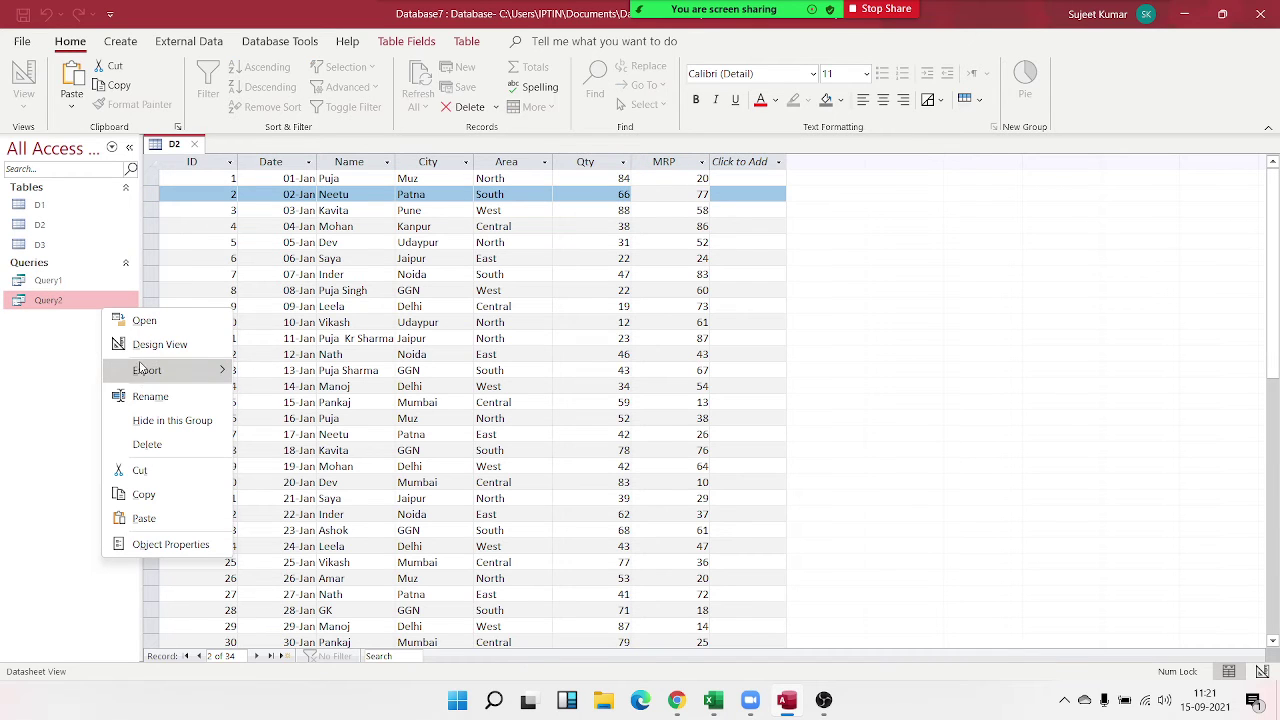
left_click(148, 345)
left_click(705, 456)
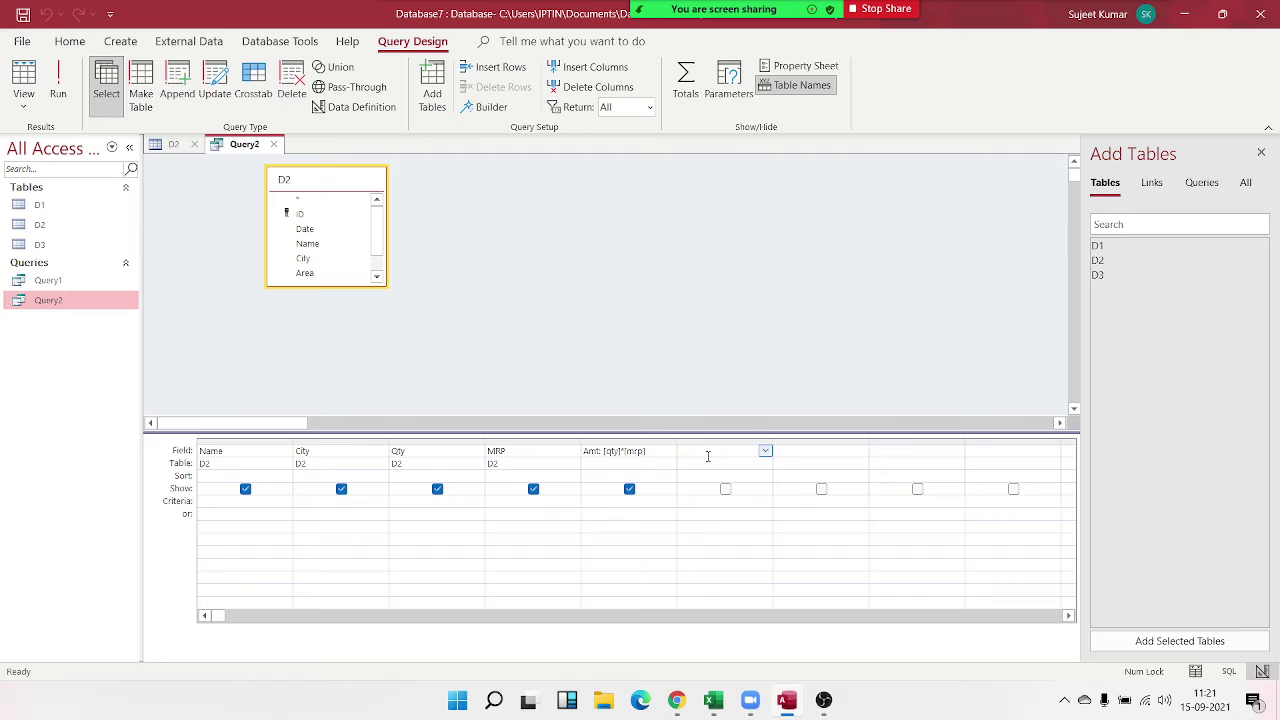
type("GST: [")
type("AMT]*")
type("0.1")
type("8")
left_click(687, 463)
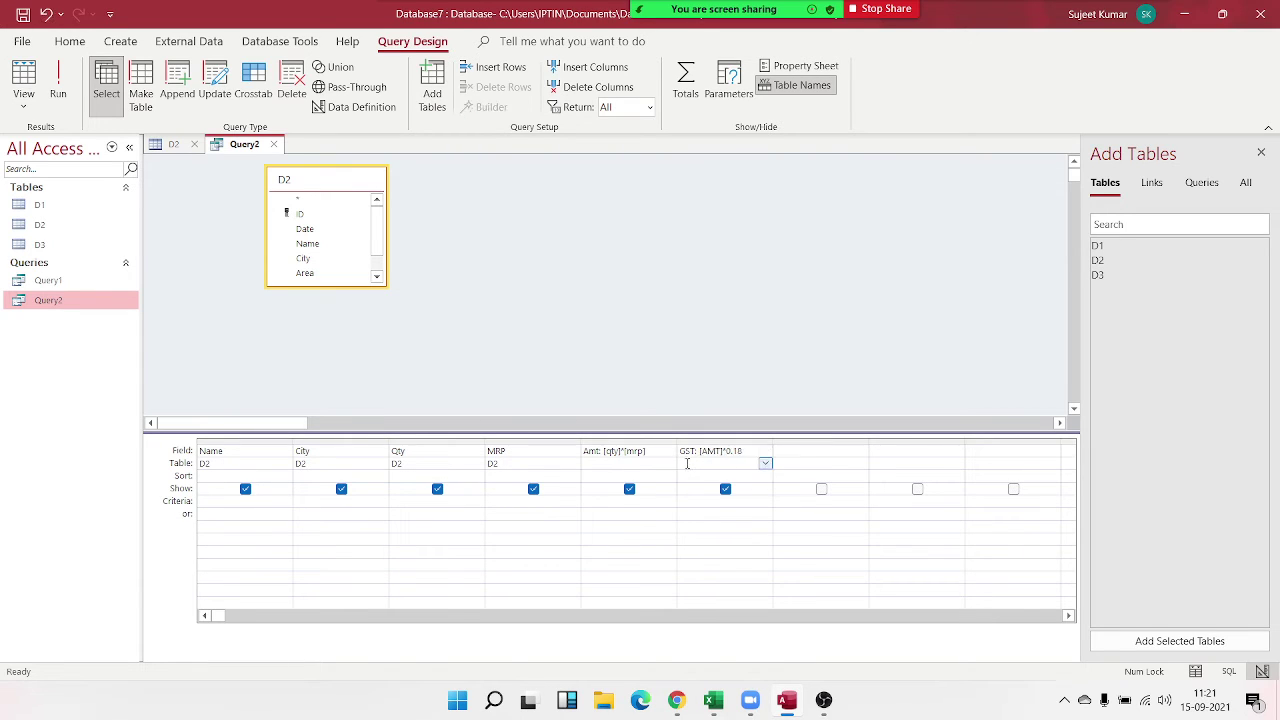
Step: Add the Total: [Amt]+[GST] field in the next empty column
left_click(790, 450)
type("Total :")
type("su")
type("m")
key("BackSpace")
key("BackSpace")
key("BackSpace")
type("mt")
type("]+[")
type("GST")
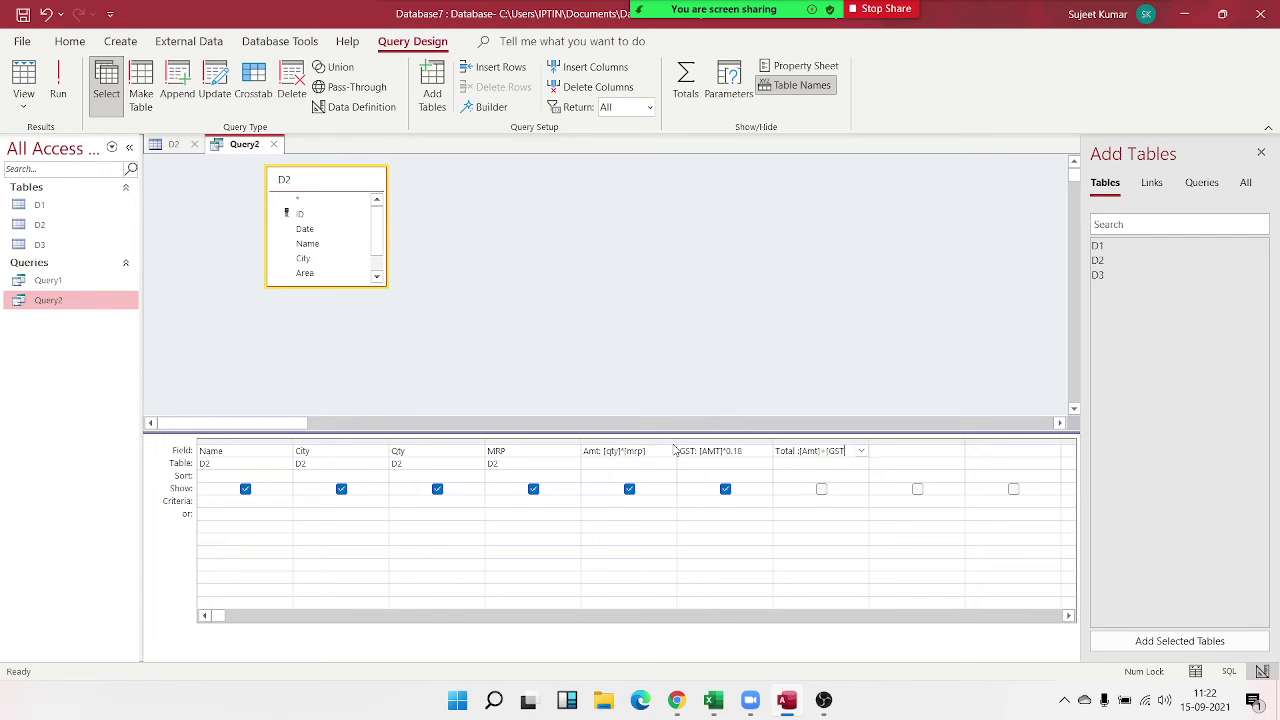
Step: Save Query2, run it to check GST and Total for all 34 records, then close it
left_click(617, 376)
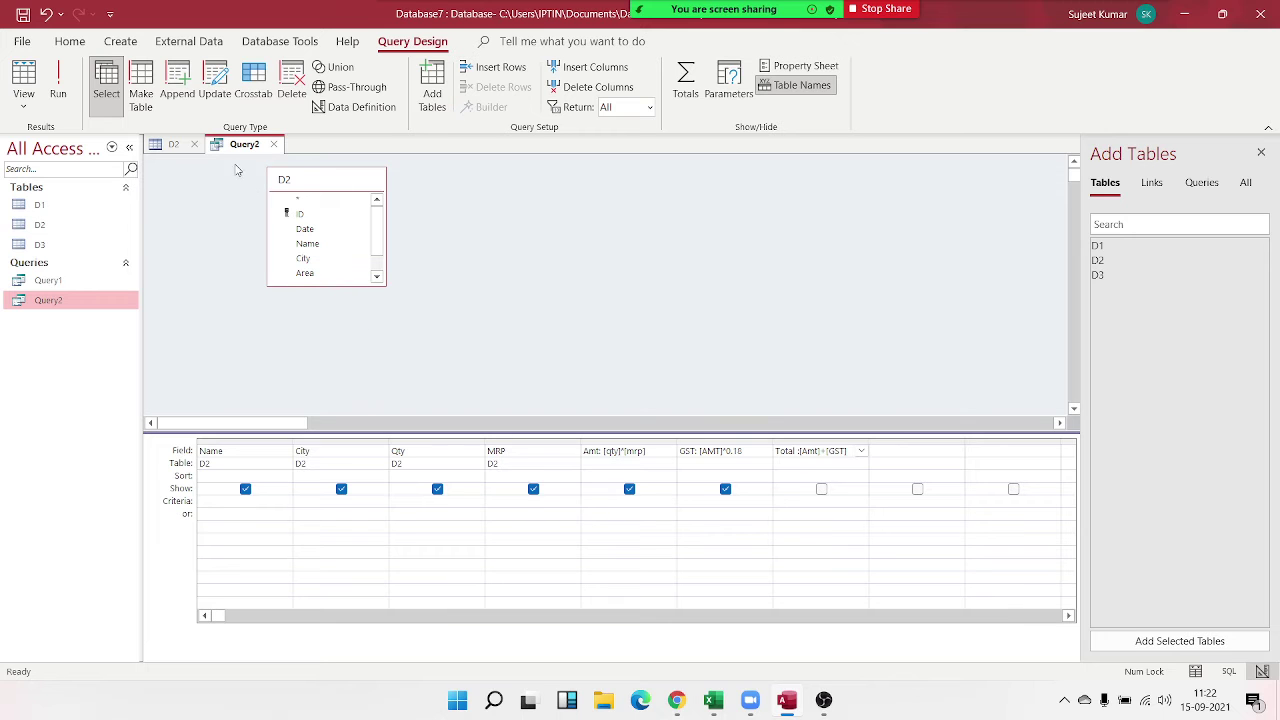
left_click(275, 145)
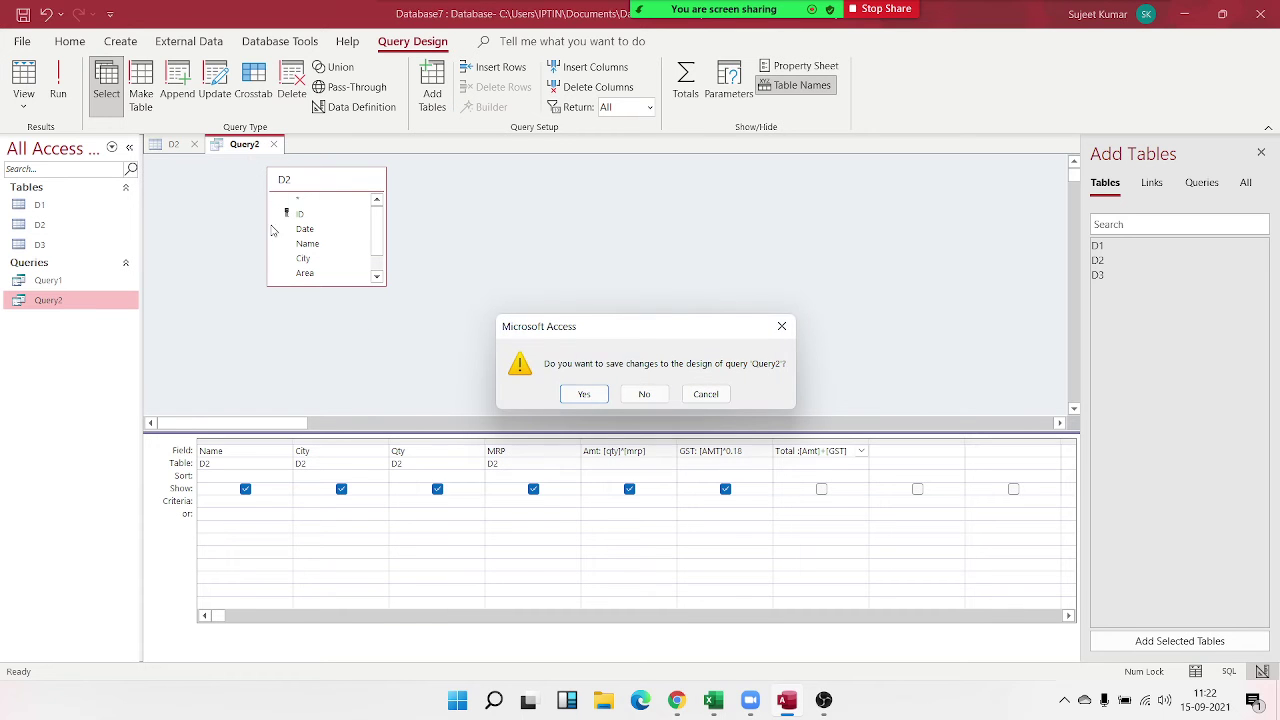
left_click(588, 392)
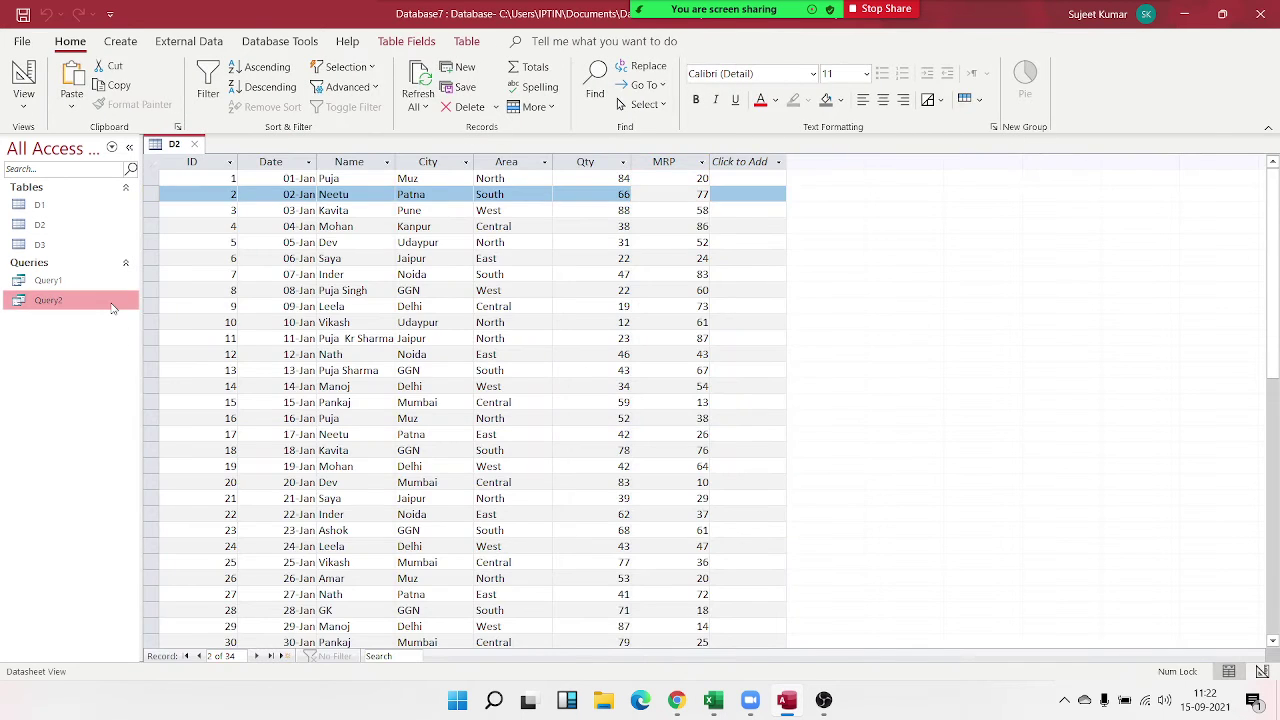
double_click(113, 304)
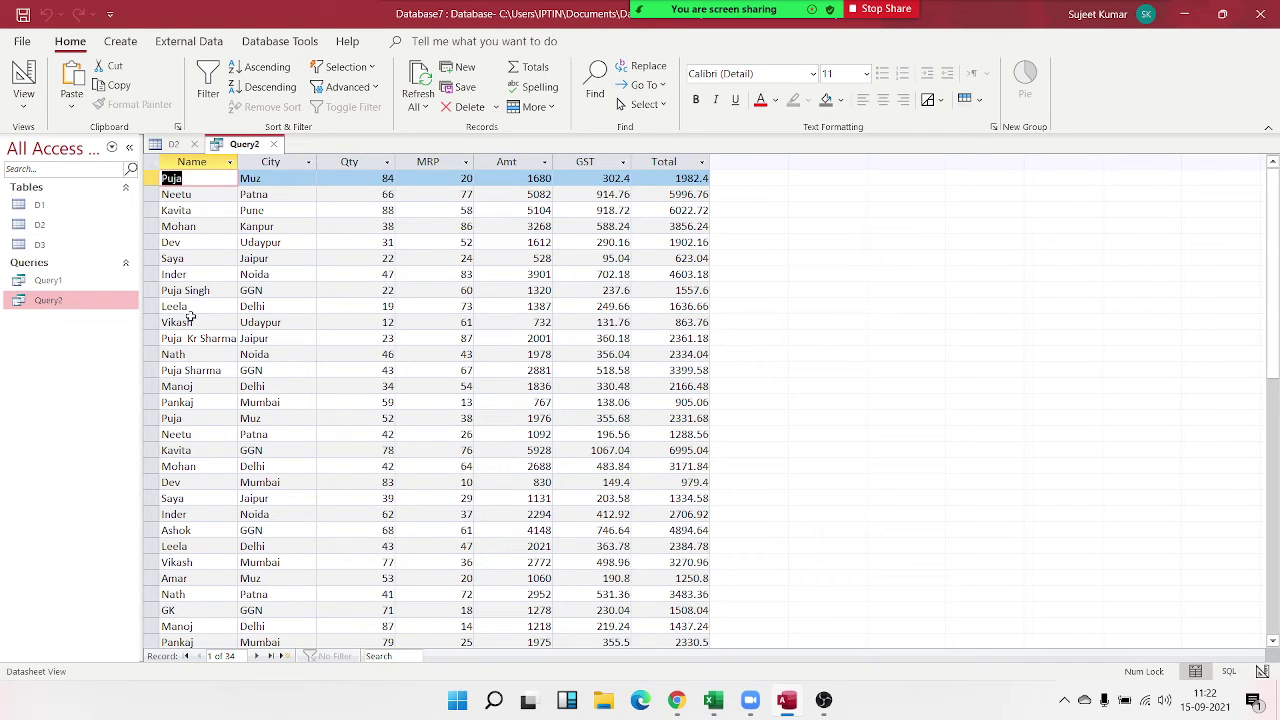
left_click(273, 144)
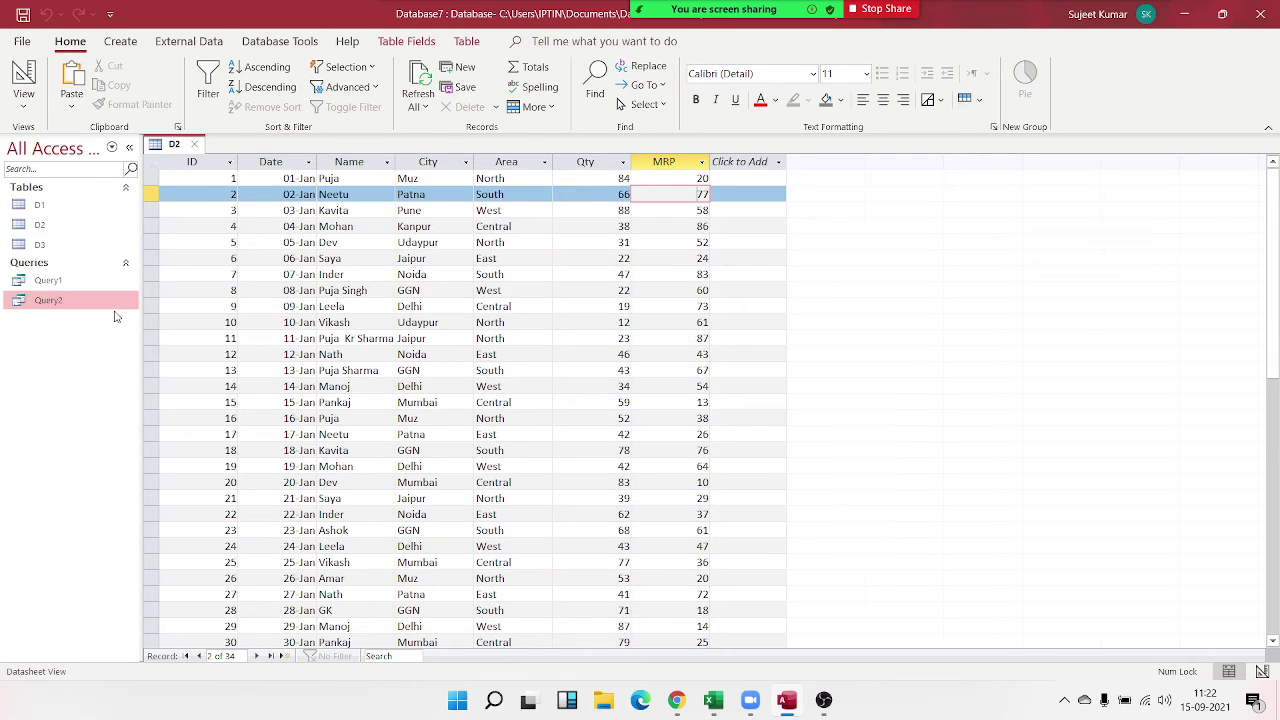
Step: Reopen Query2 in Design View and launch the Expression Builder for the empty column after Total
right_click(114, 308)
left_click(149, 354)
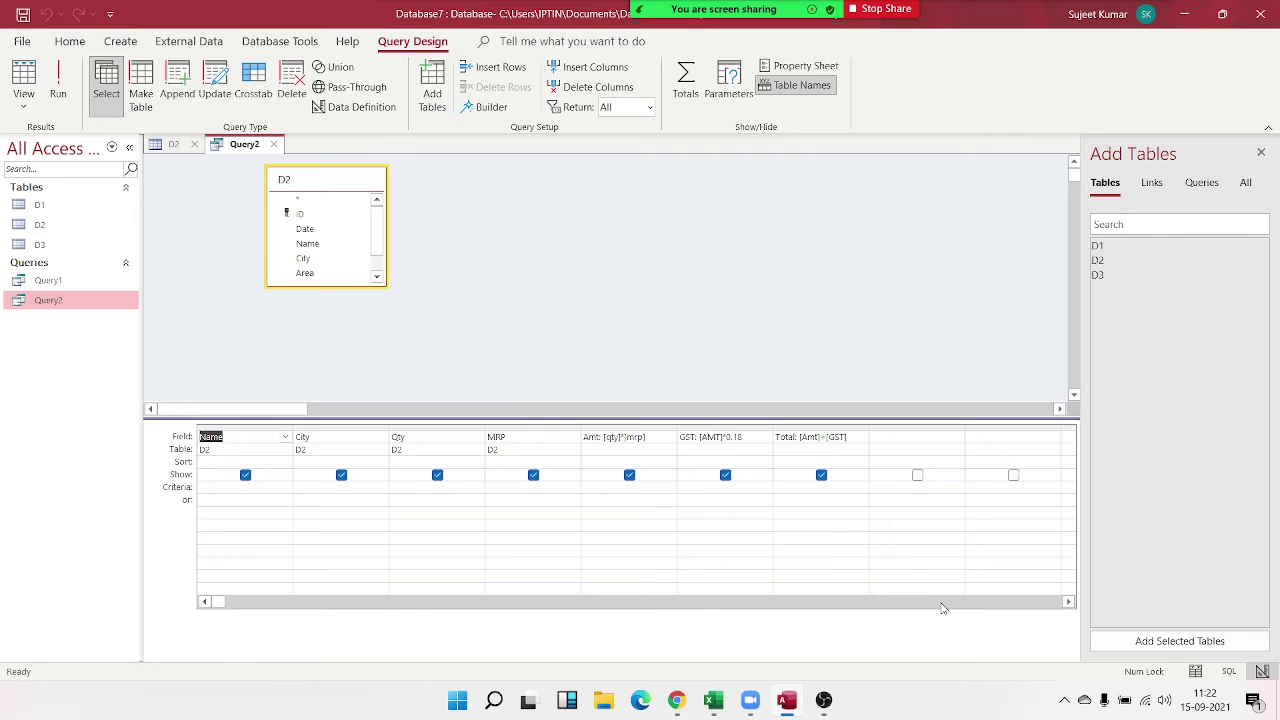
left_click(899, 438)
right_click(899, 440)
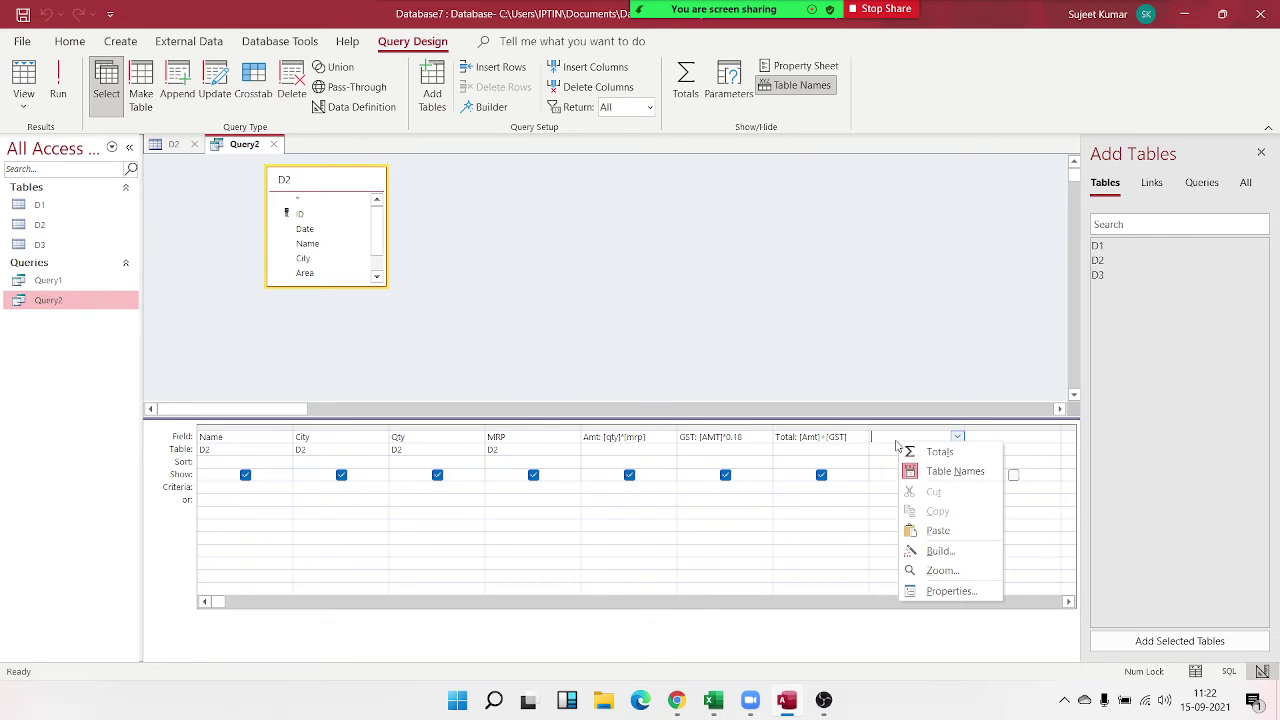
left_click(941, 555)
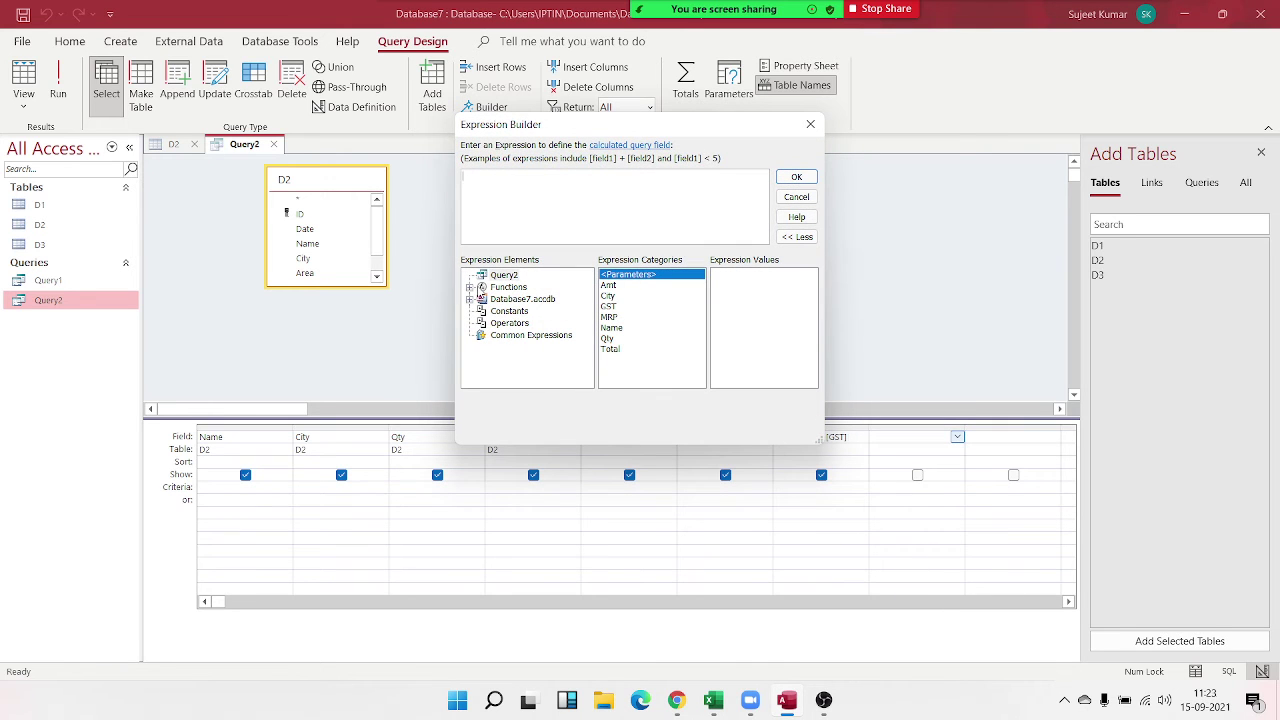
Step: Browse the Built-In Functions categories, including Inspection, Financial and Error Handling
left_click(480, 288)
left_click(469, 287)
left_click(506, 313)
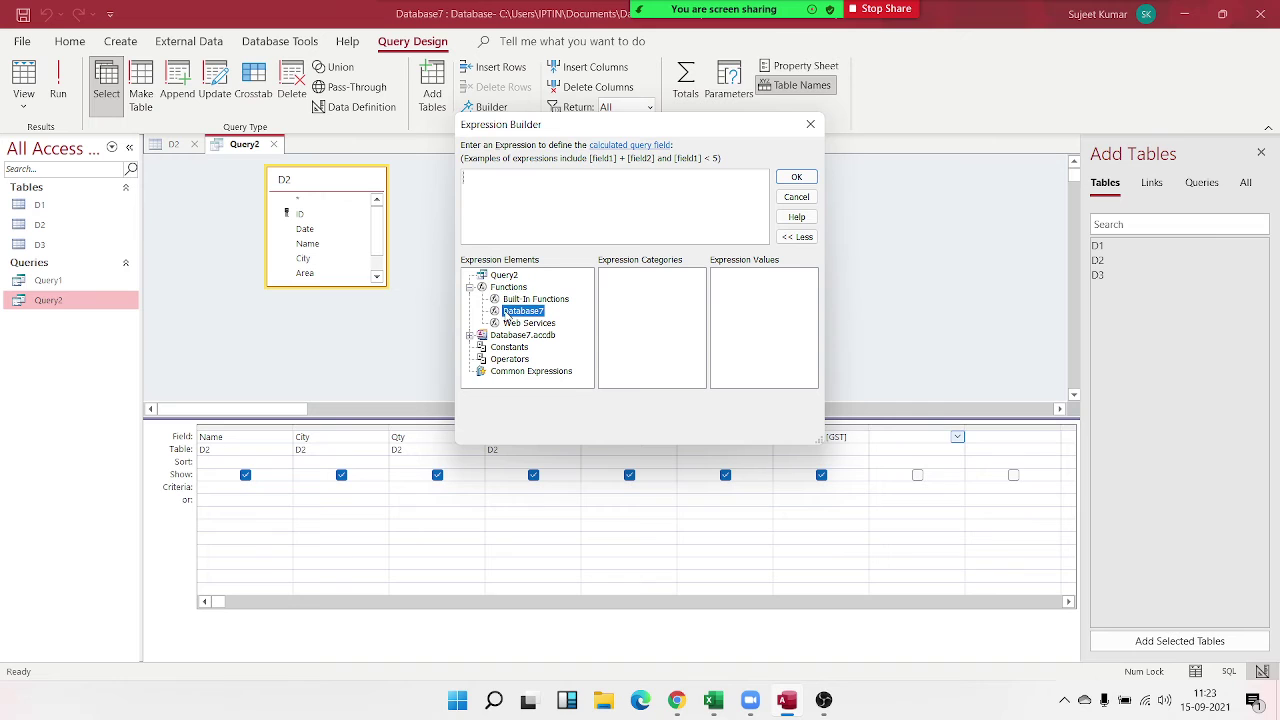
left_click(517, 301)
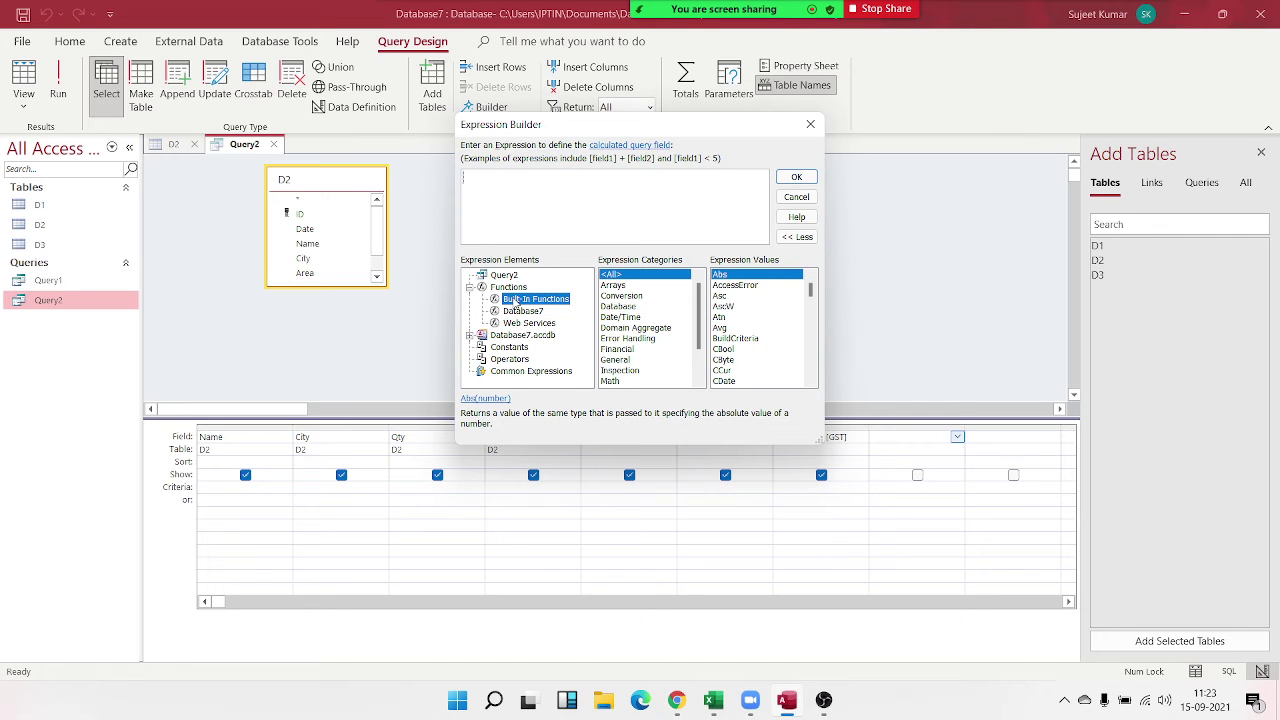
scroll(651, 330, "down", 2)
left_click(647, 328)
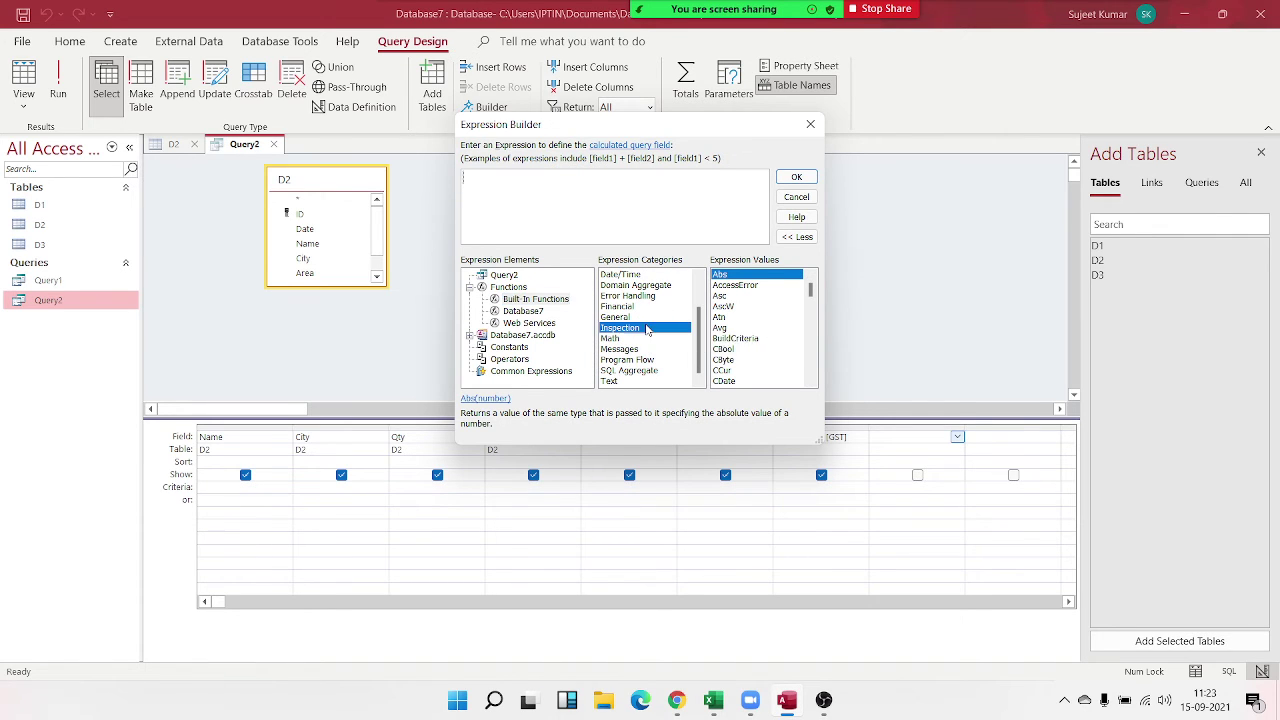
left_click(655, 307)
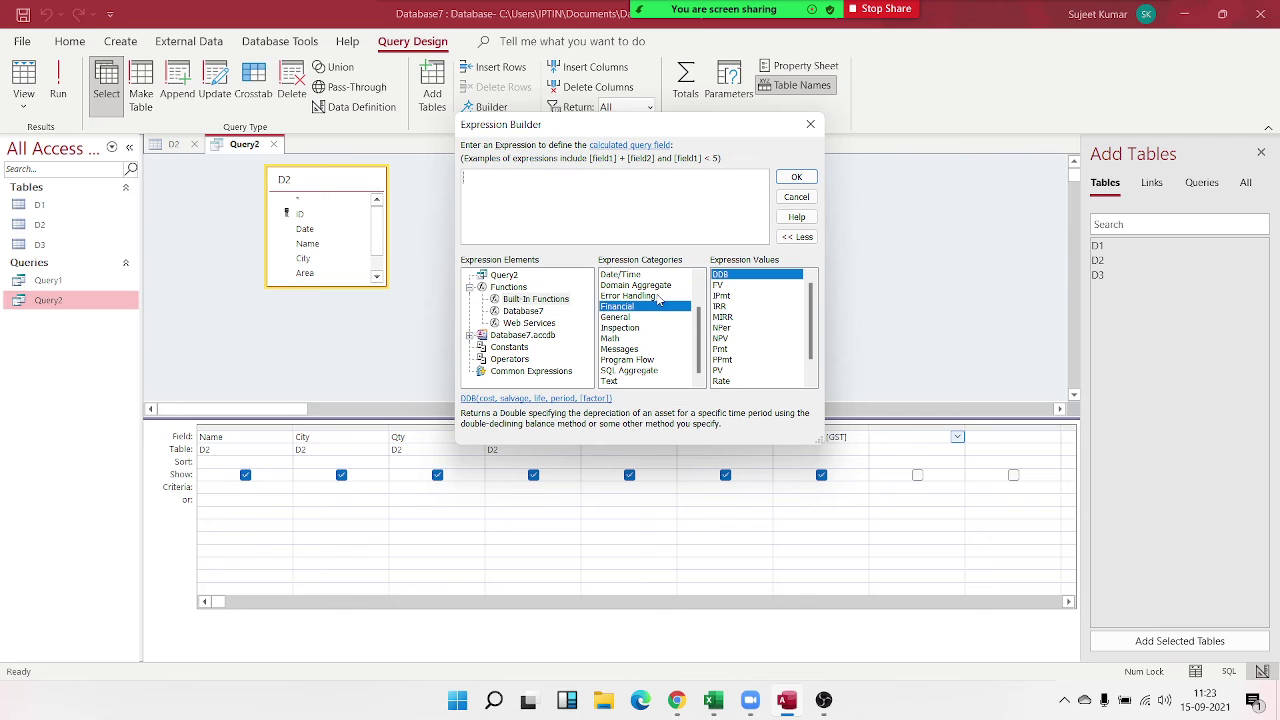
left_click(658, 297)
left_click(647, 308)
Step: Cancel the Expression Builder and start typing 'Days:Date' in the Field cell, then erase part of it
key("Escape")
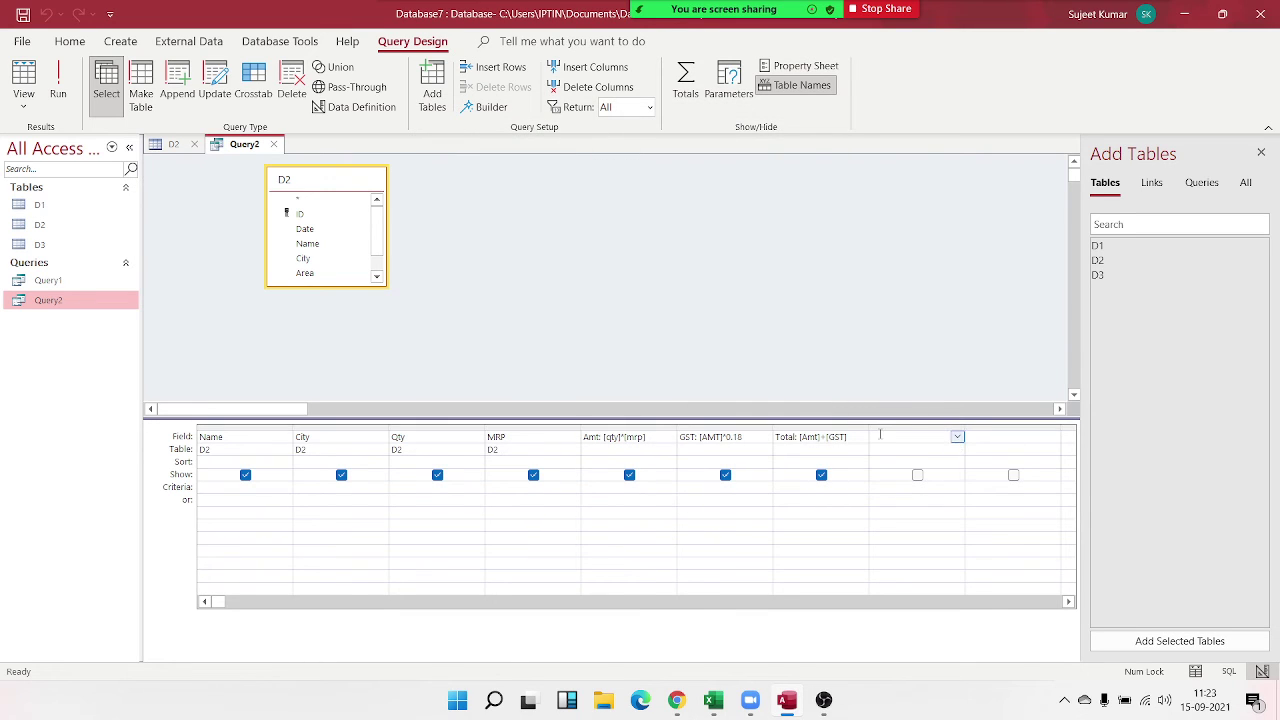
type("Days")
type(":")
type("D")
type("ate")
key("BackSpace")
key("BackSpace")
key("BackSpace")
key("BackSpace")
Step: Launch the Expression Builder for the empty column and list the Date/Time built-in functions
right_click(889, 440)
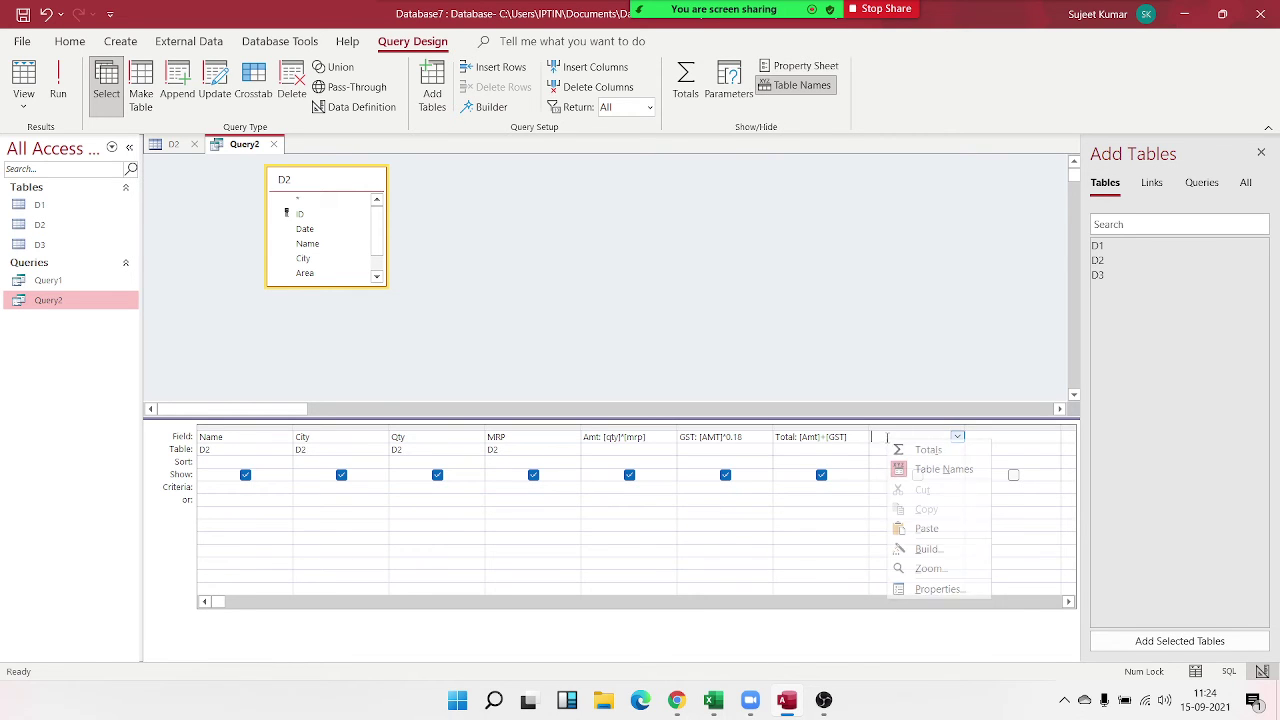
left_click(925, 549)
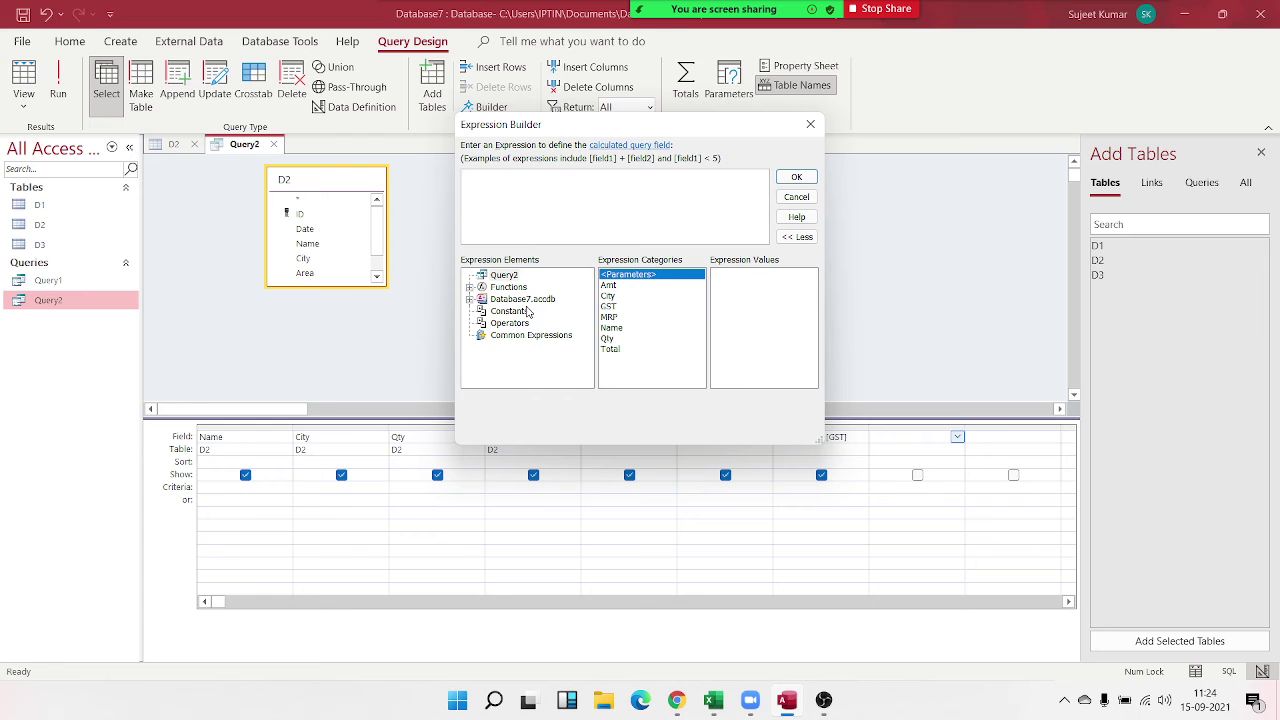
left_click(515, 288)
double_click(510, 287)
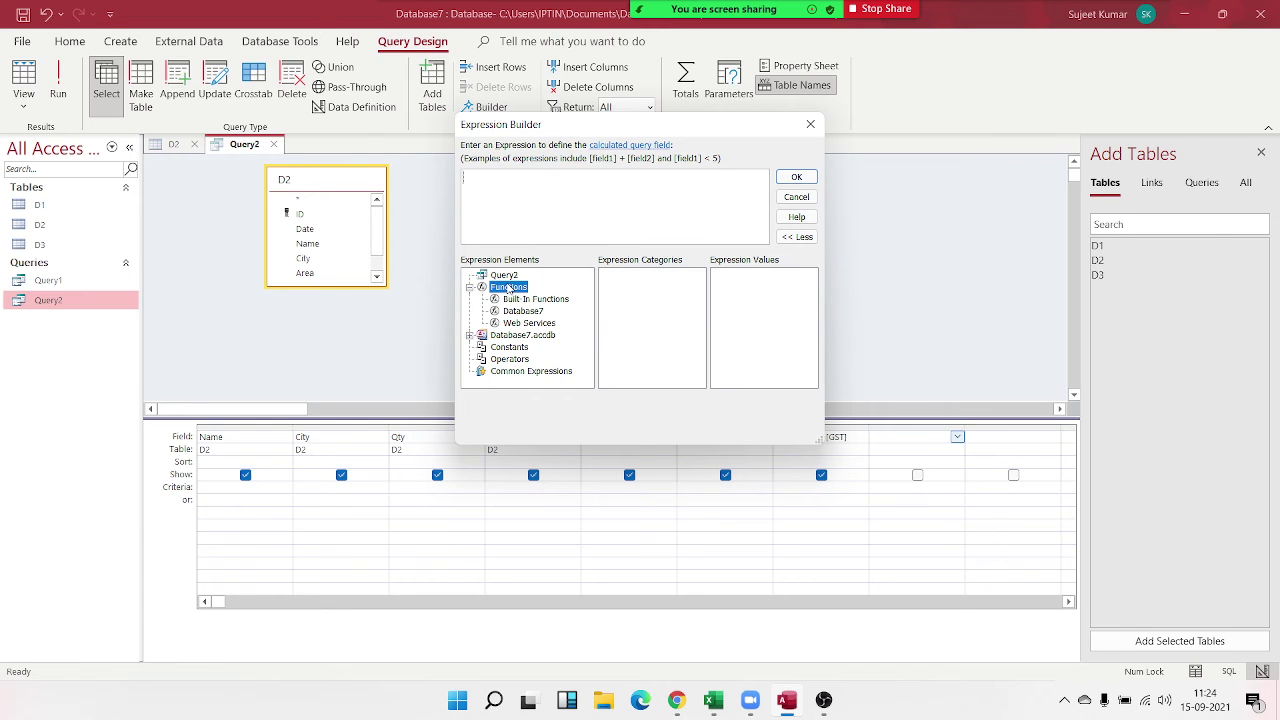
left_click(510, 300)
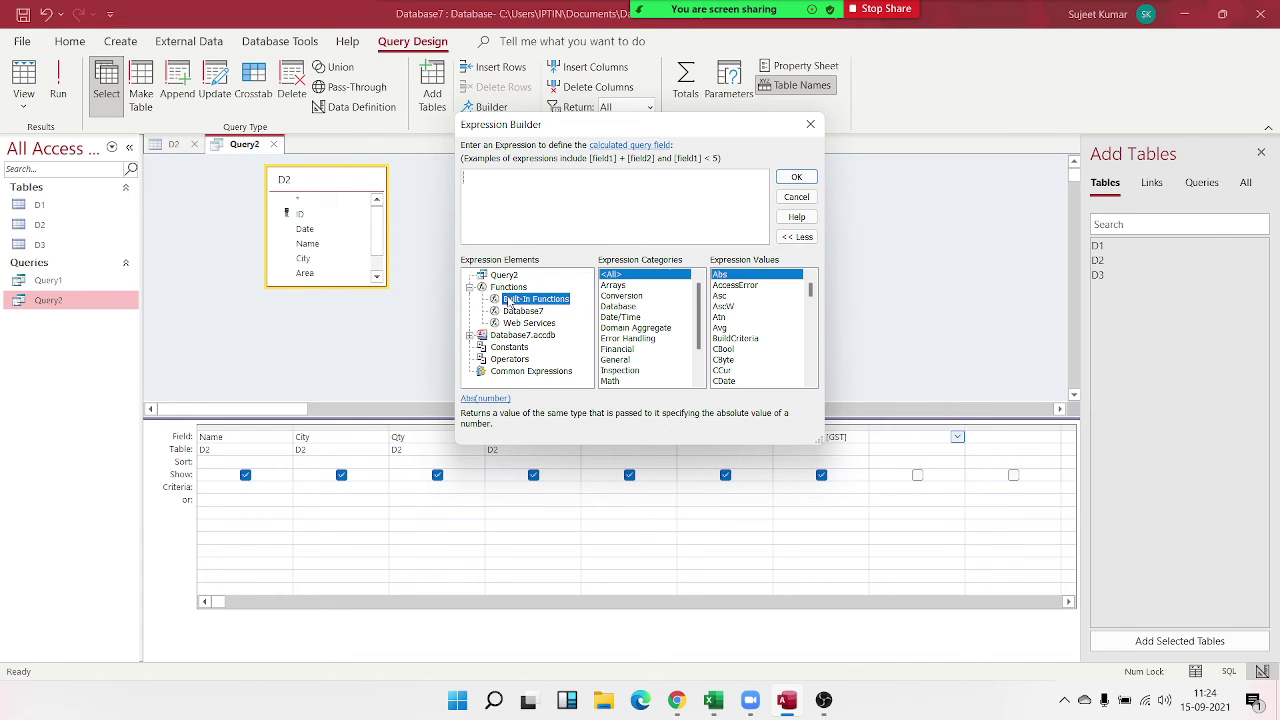
left_click(629, 317)
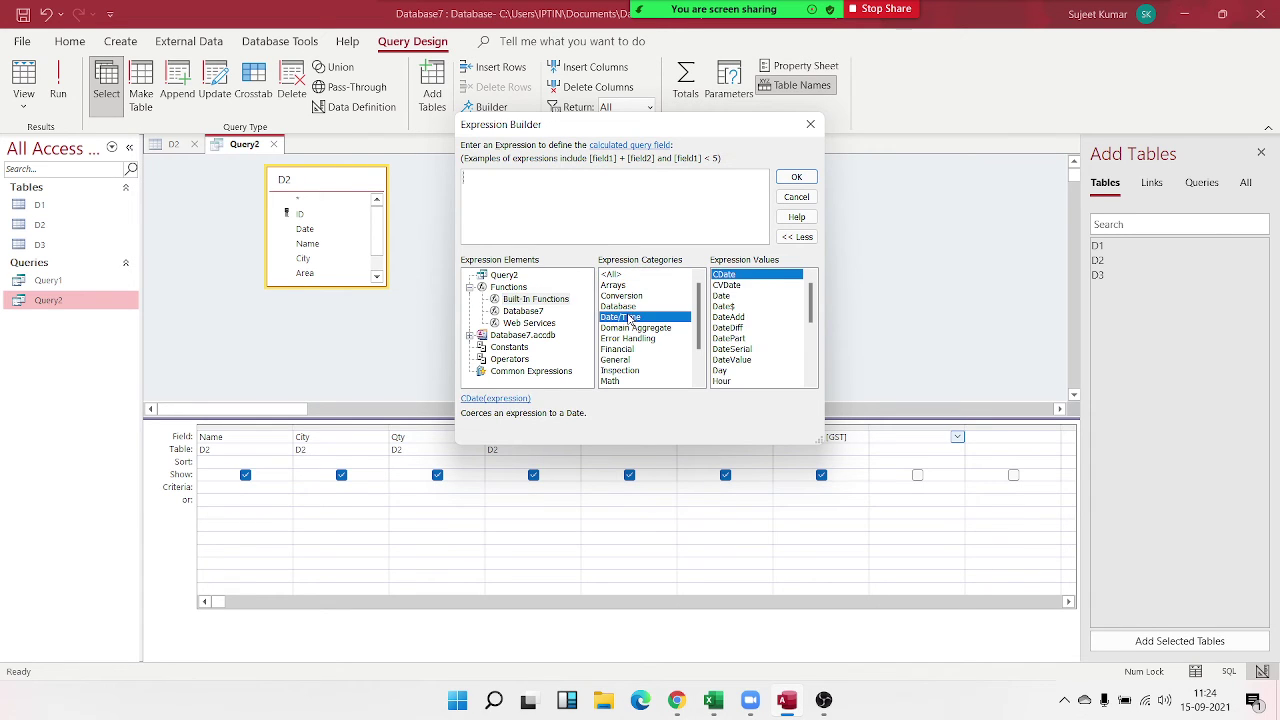
Step: Build the expression Date()-[date] and add it to the grid as a new column
left_click(727, 296)
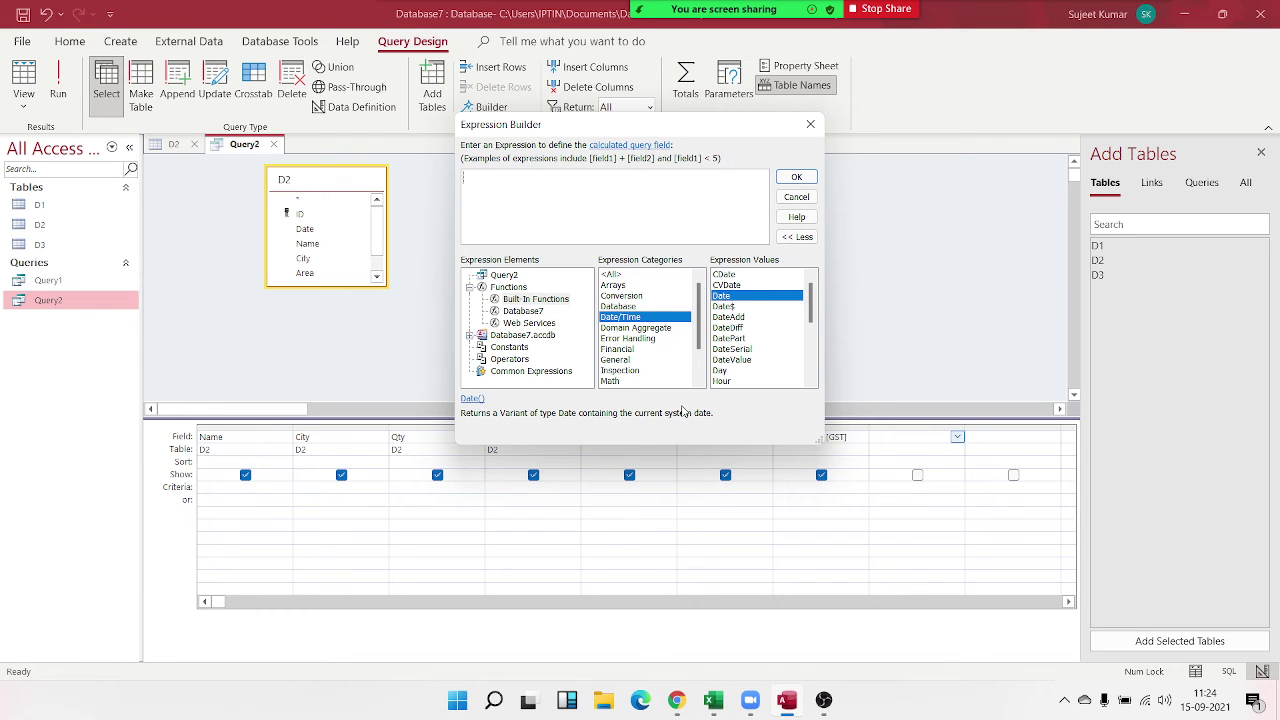
double_click(729, 300)
type("to")
key("BackSpace")
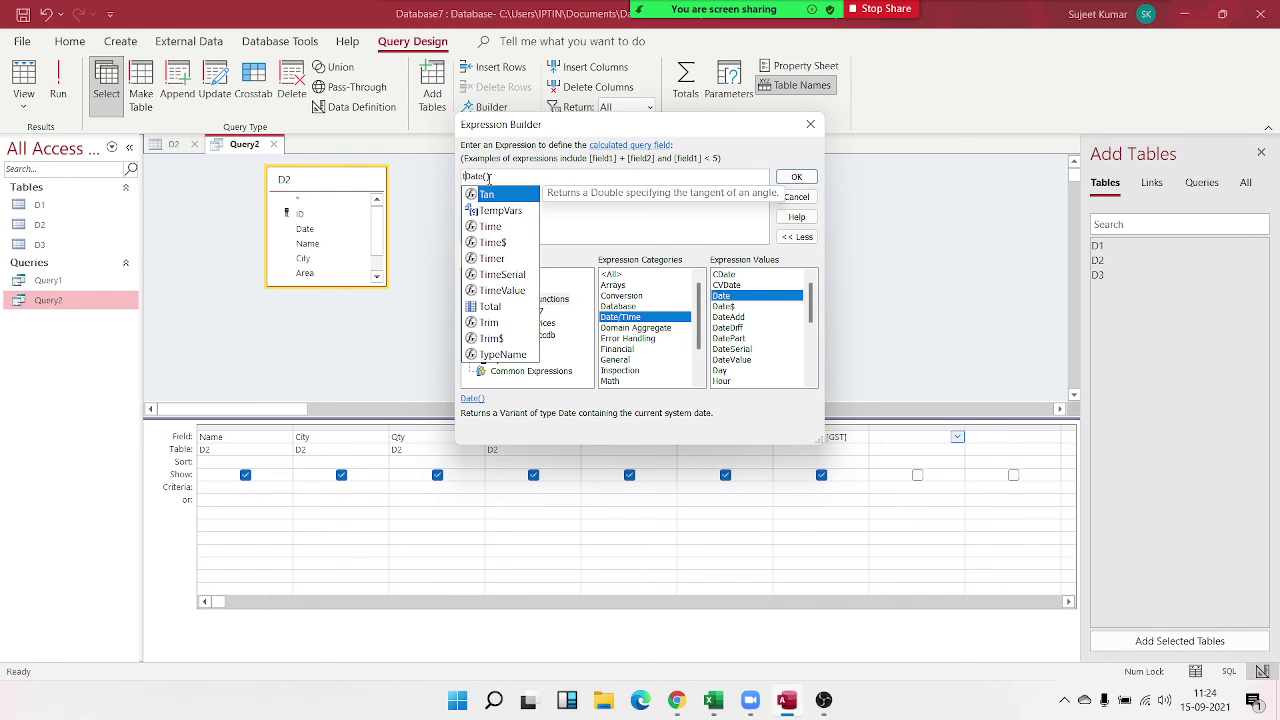
key("BackSpace")
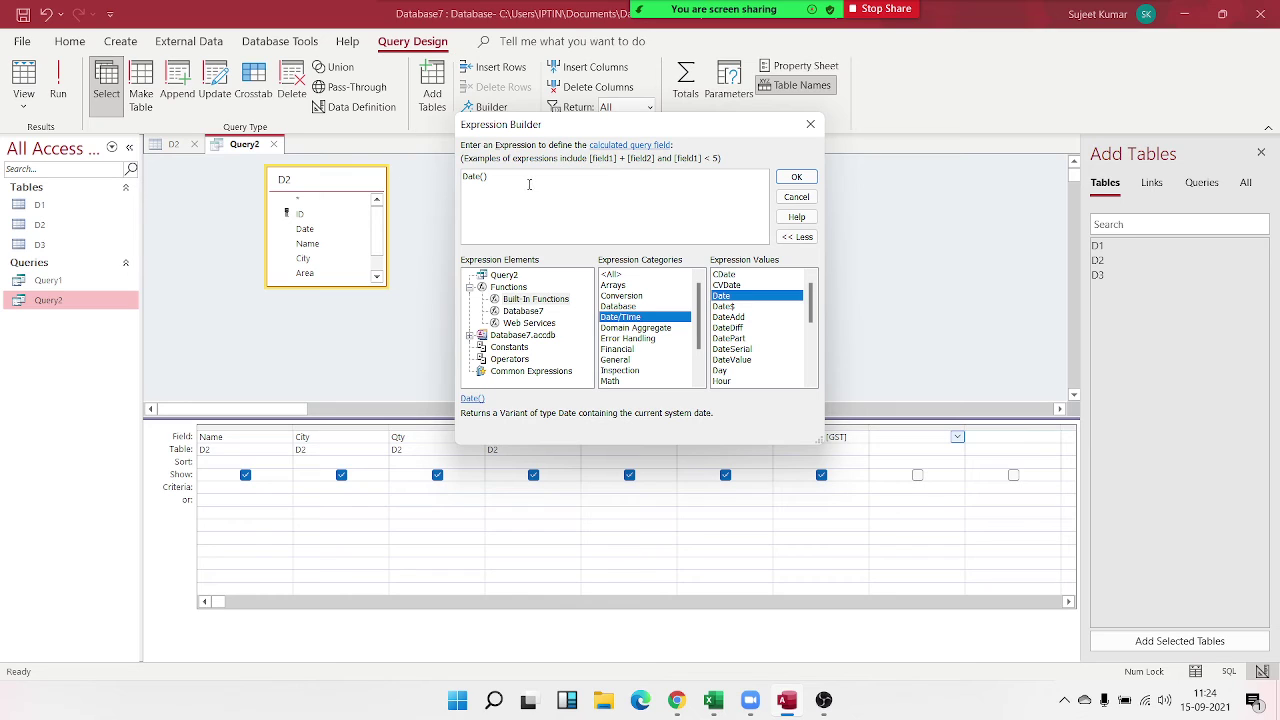
type(" -[")
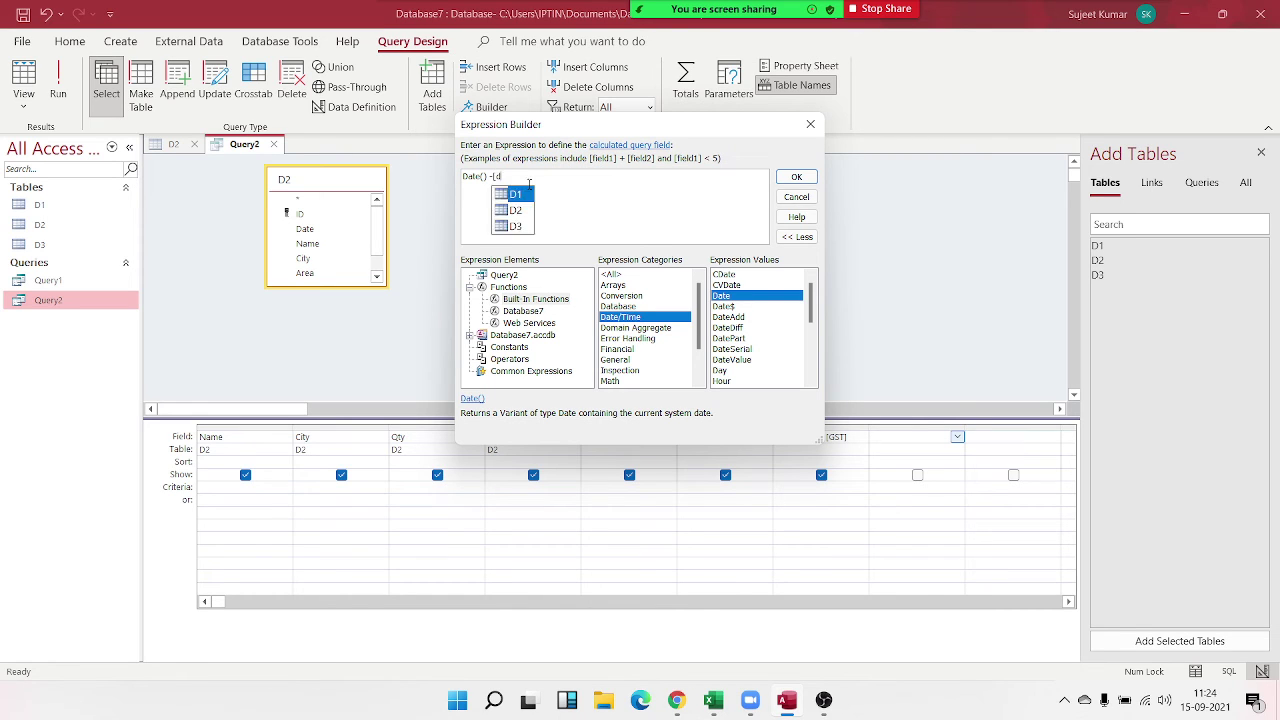
type("da")
type("te")
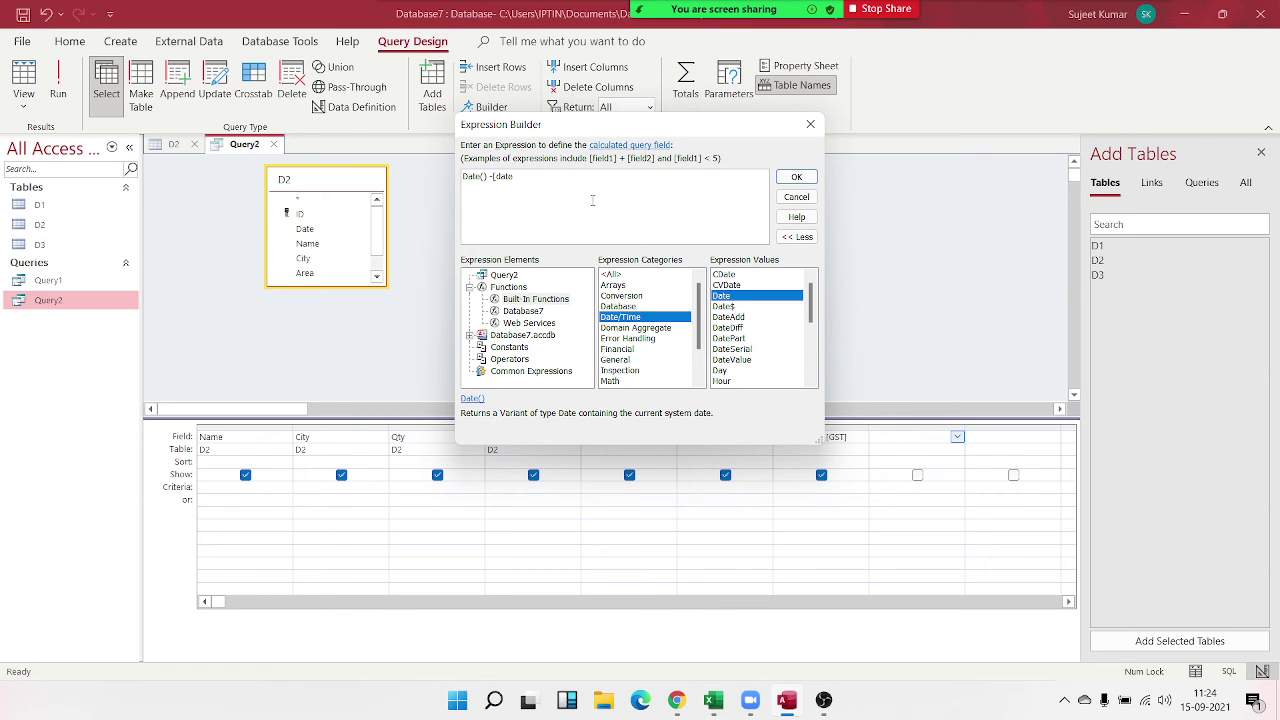
type("]")
left_click(796, 177)
Step: Replace the Expr1 column name with Days so the field reads Days: Date()-[date]
left_click(893, 437)
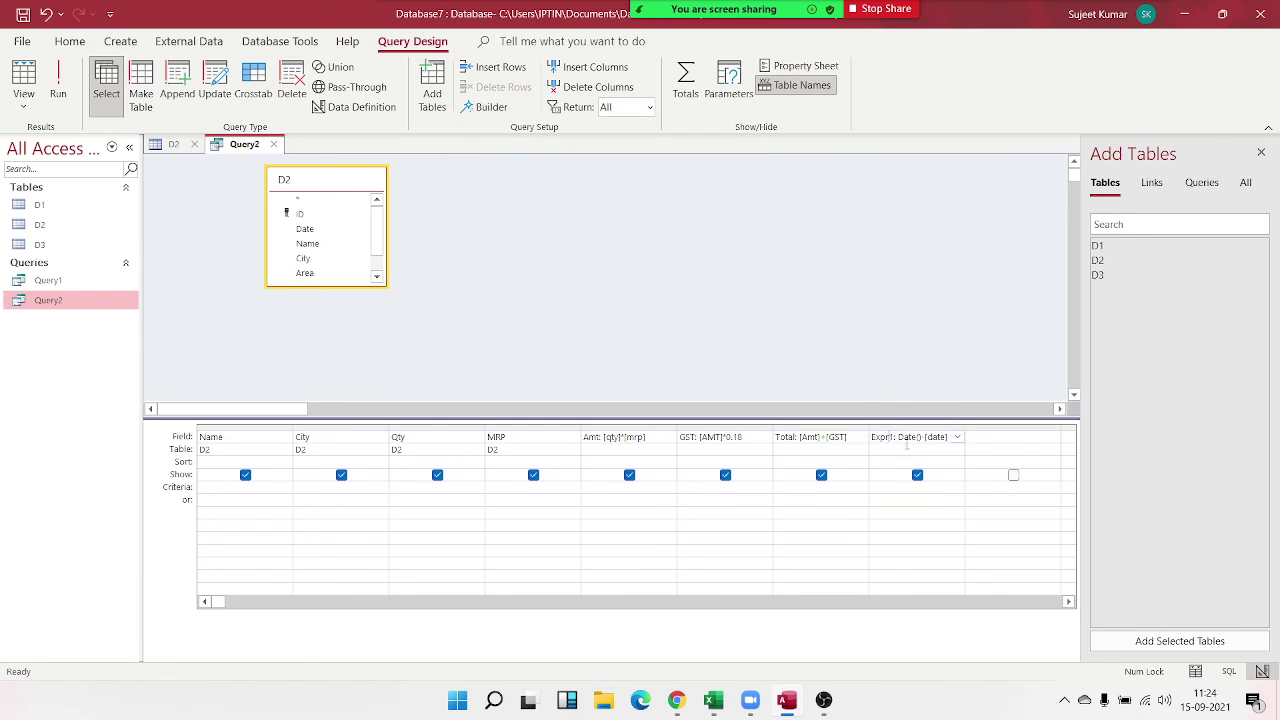
double_click(893, 437)
key("BackSpace")
type("Da")
type("ys")
left_click(894, 362)
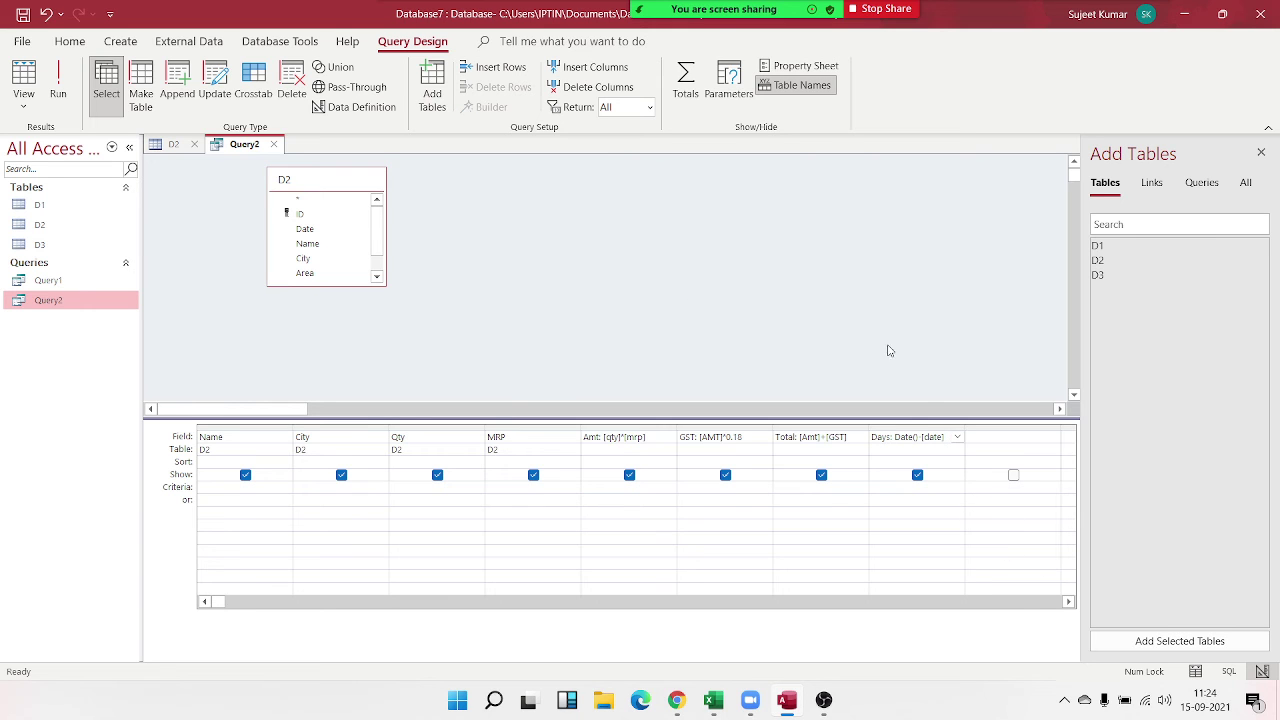
Step: Save Query2, check the Days values in its datasheet, then return to Design View
left_click(273, 144)
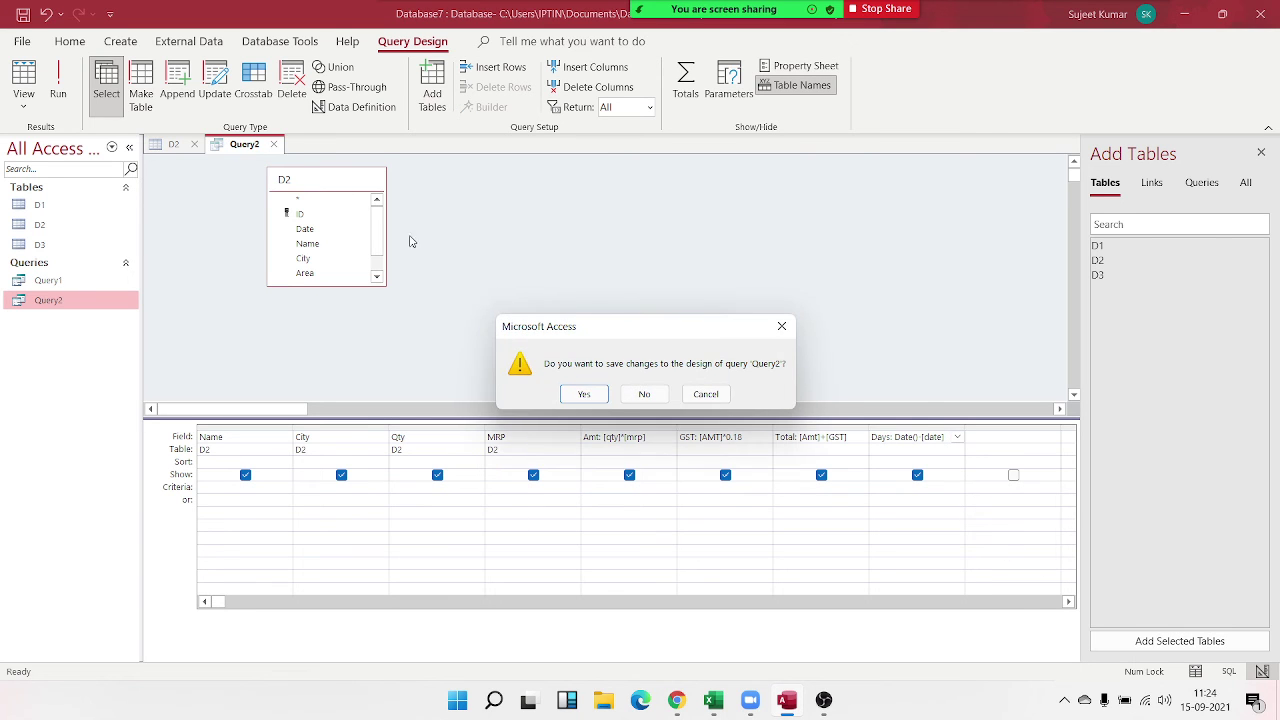
left_click(580, 394)
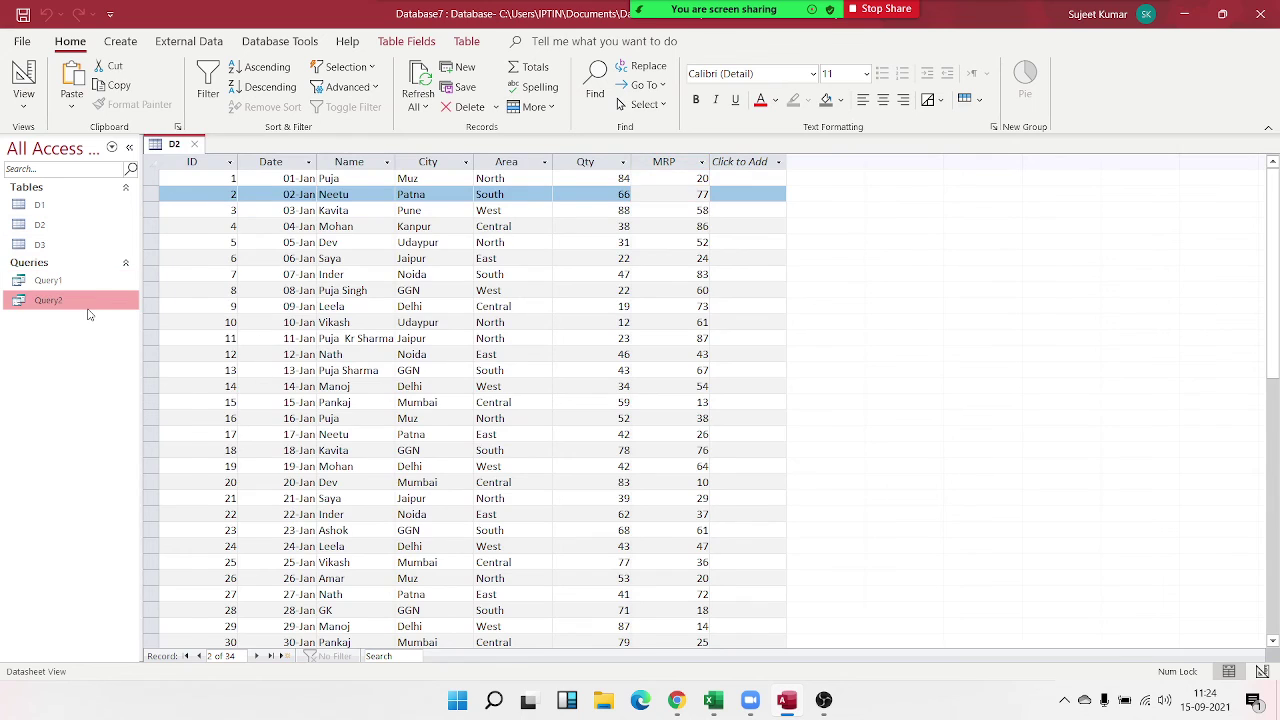
double_click(84, 304)
left_click(751, 165)
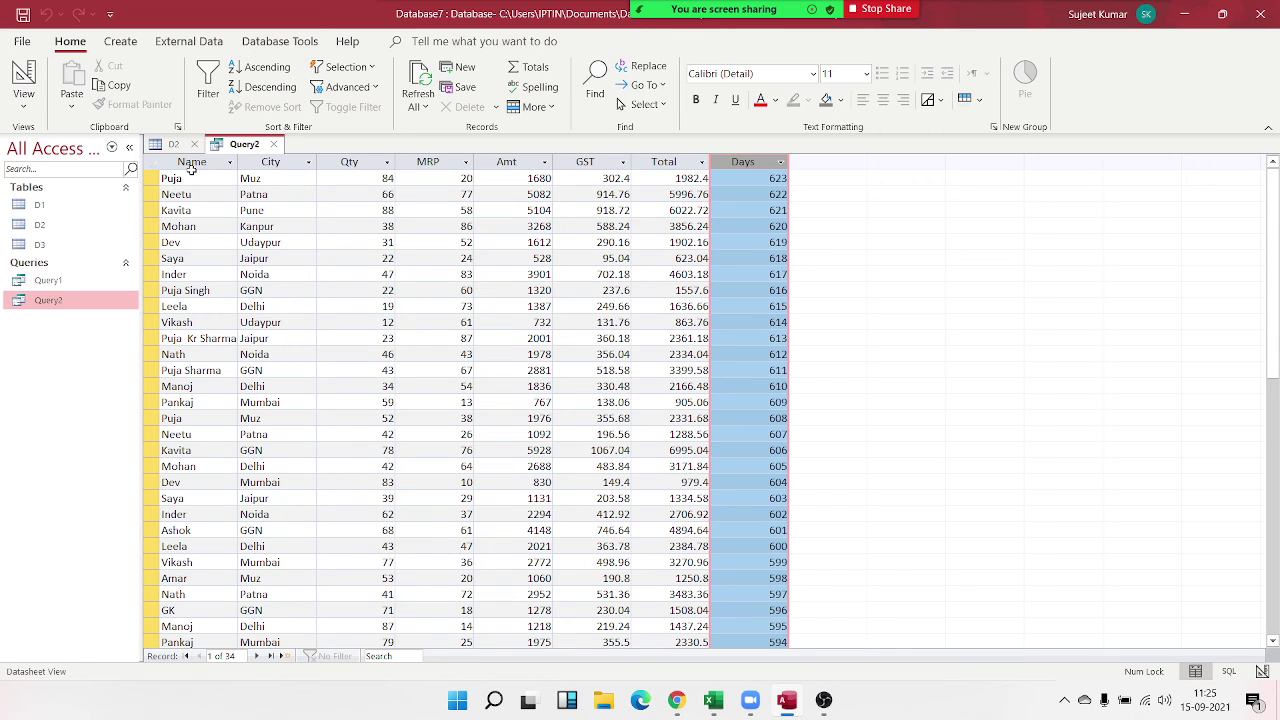
right_click(95, 303)
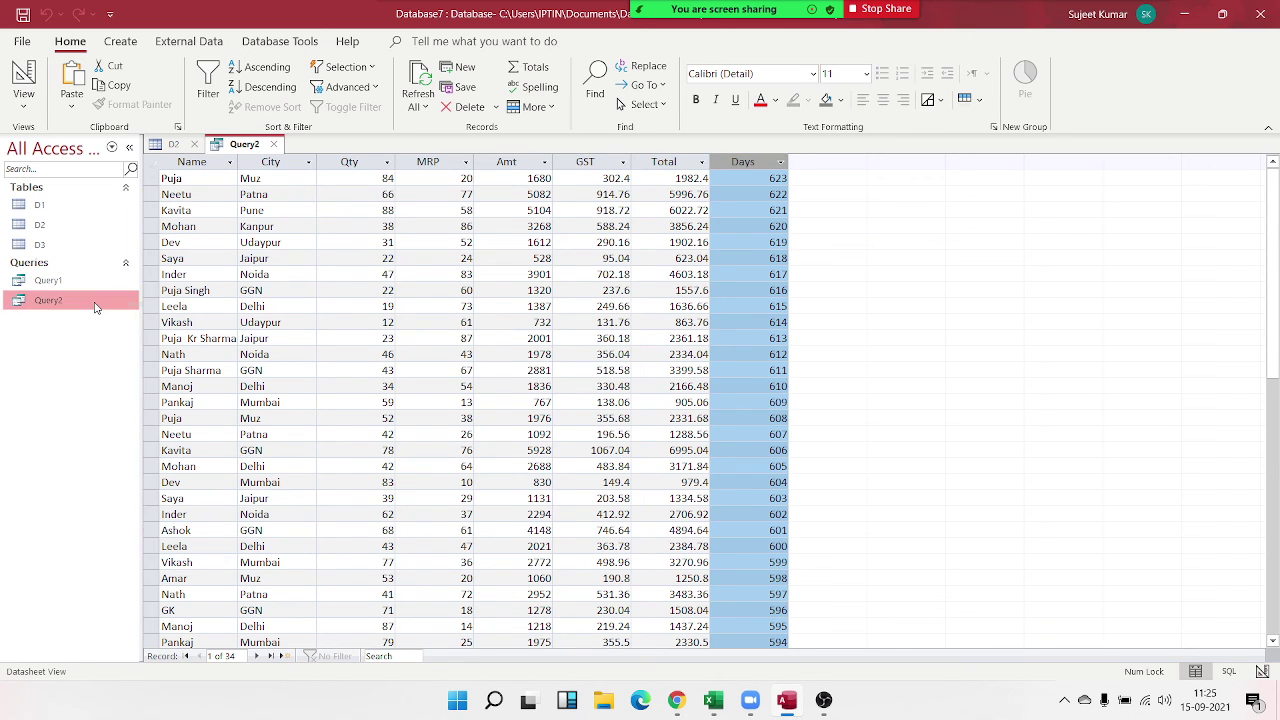
left_click(152, 339)
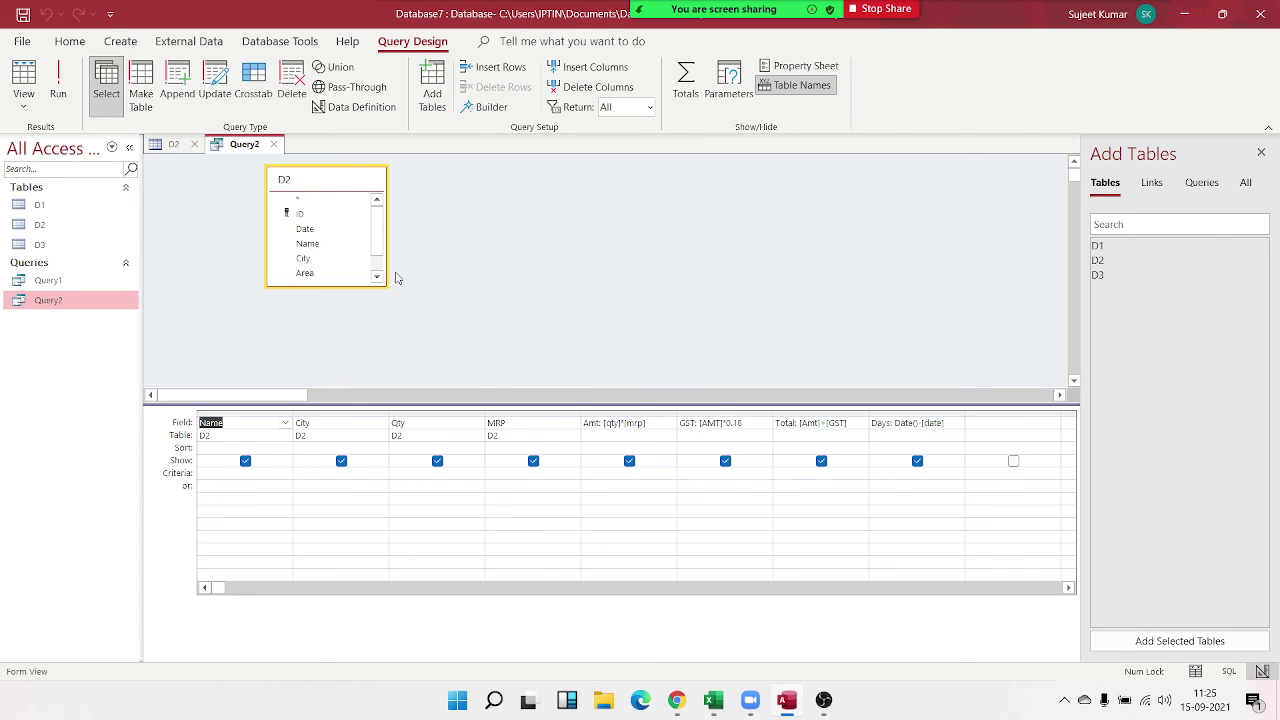
Step: Add D2's Area field to the grid with criterion "South" and its Show box unchecked
left_click(355, 199)
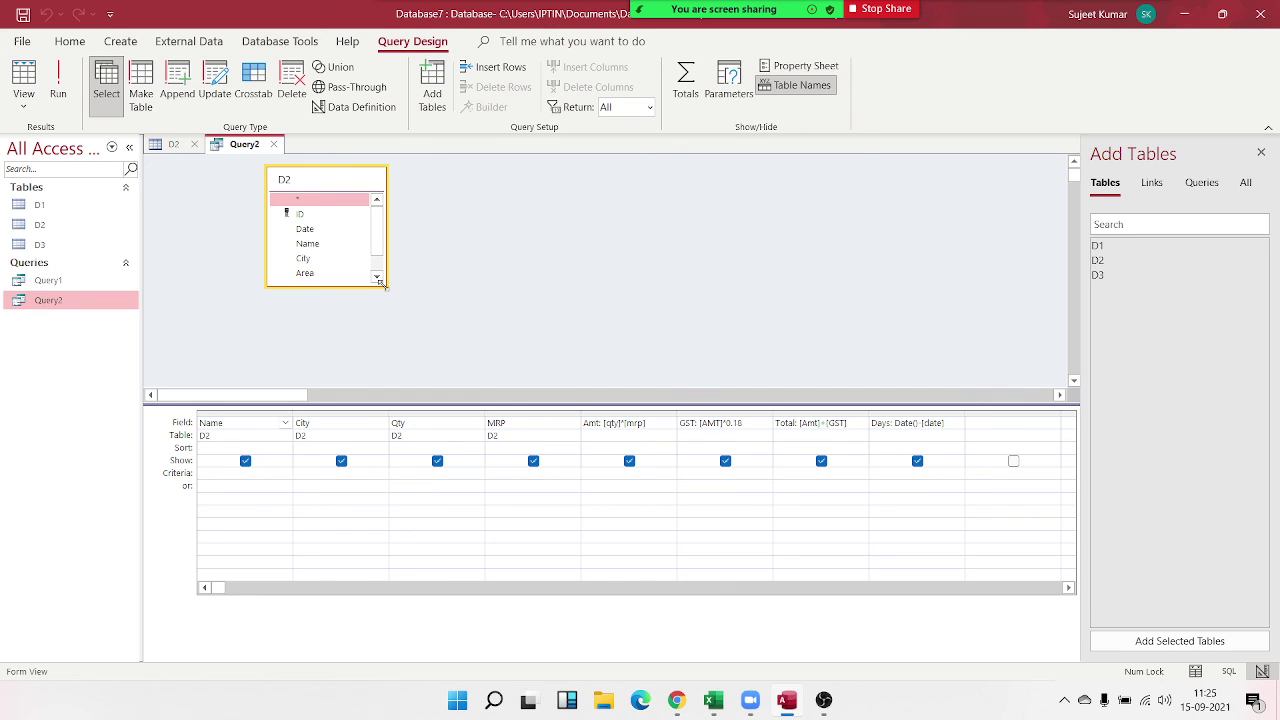
left_click_drag(386, 286, 424, 348)
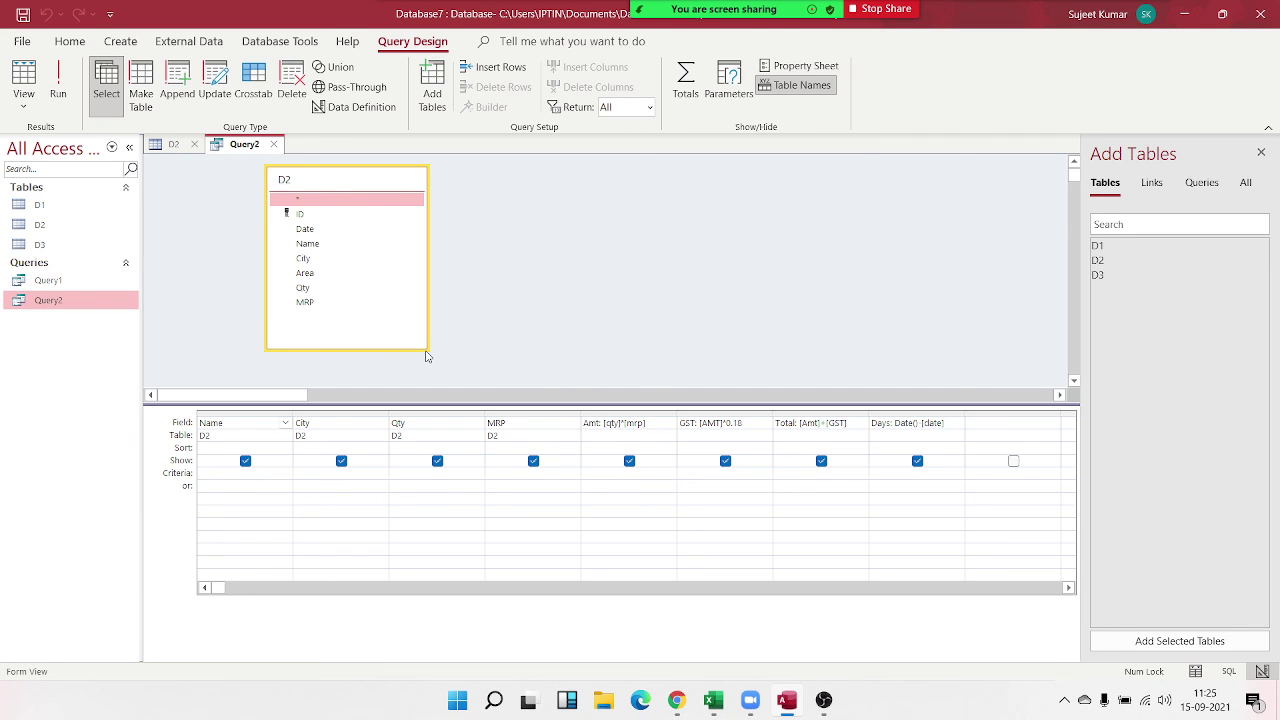
left_click(1036, 428)
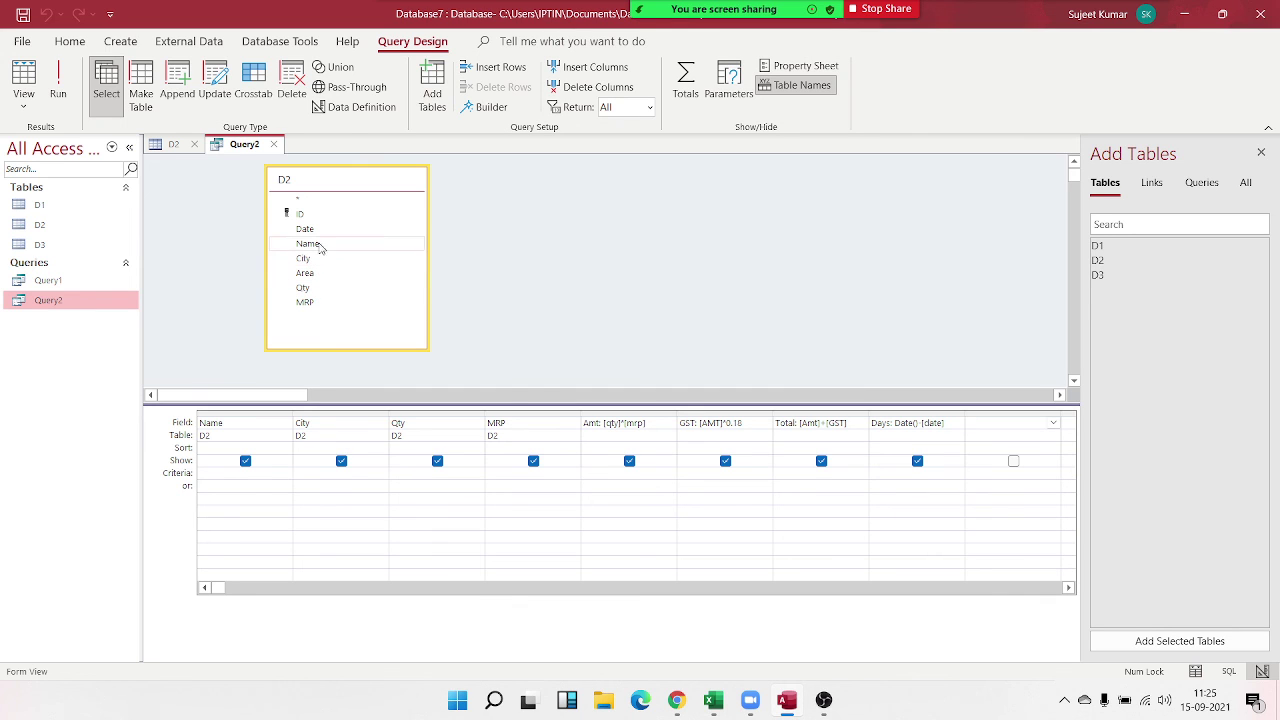
left_click(320, 278)
double_click(320, 278)
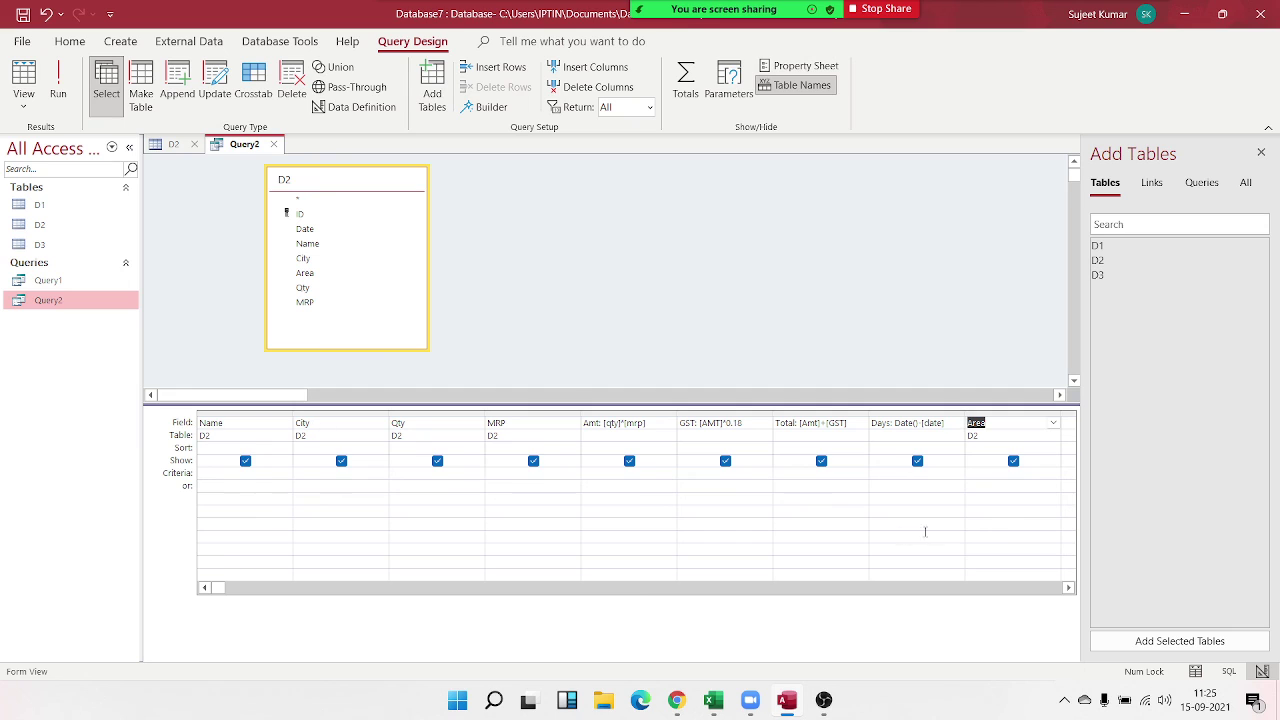
left_click(999, 475)
type("South")
left_click(976, 487)
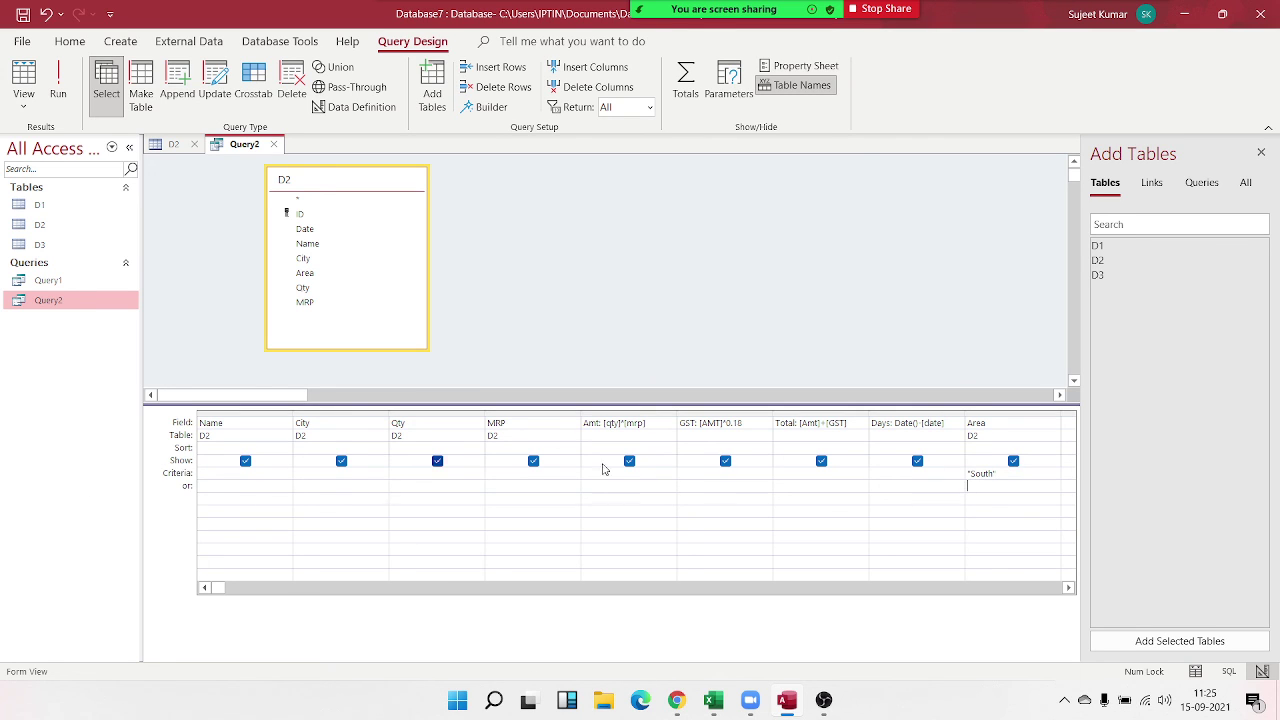
left_click(1013, 461)
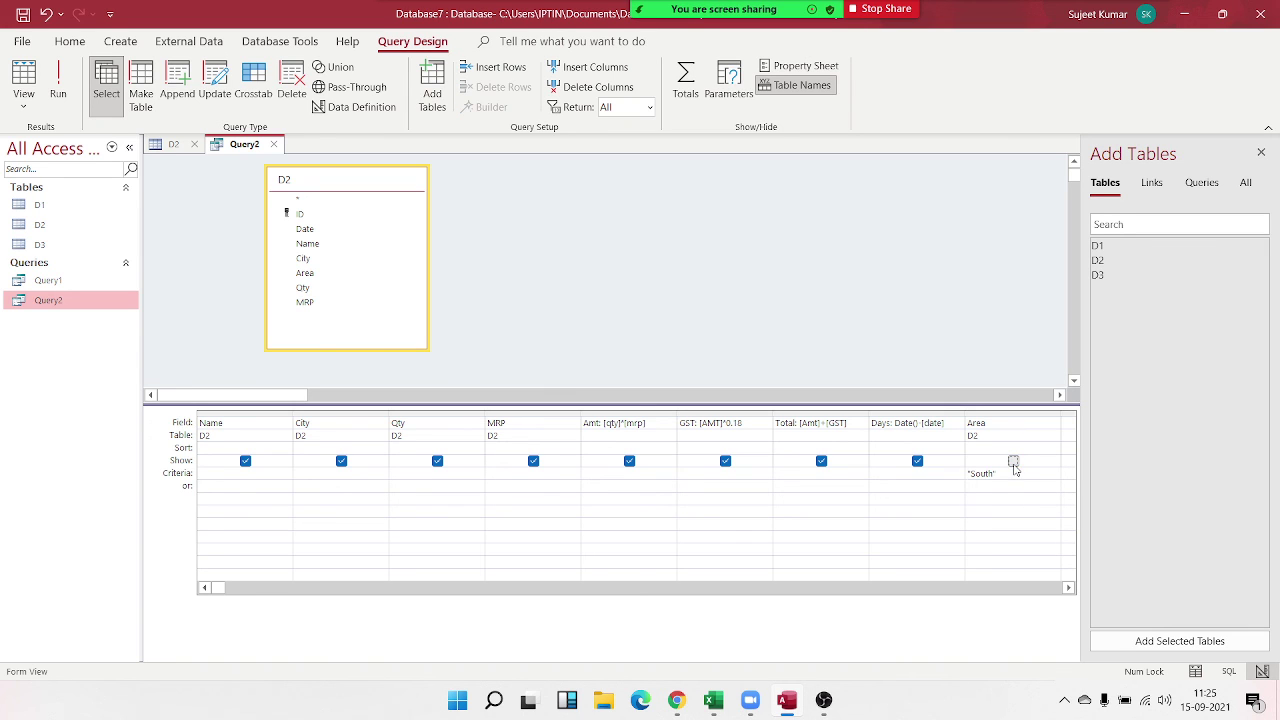
Step: Save Query2 and run it to see only the 7 South records
left_click(272, 145)
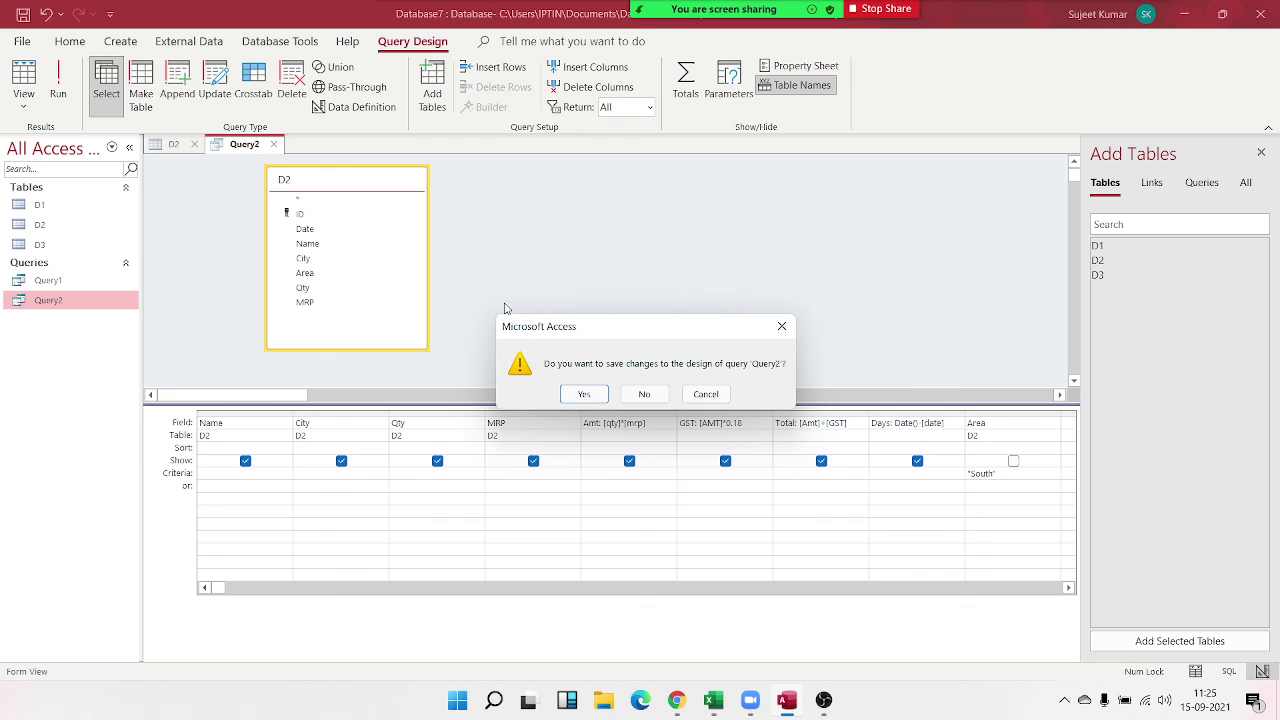
left_click(584, 394)
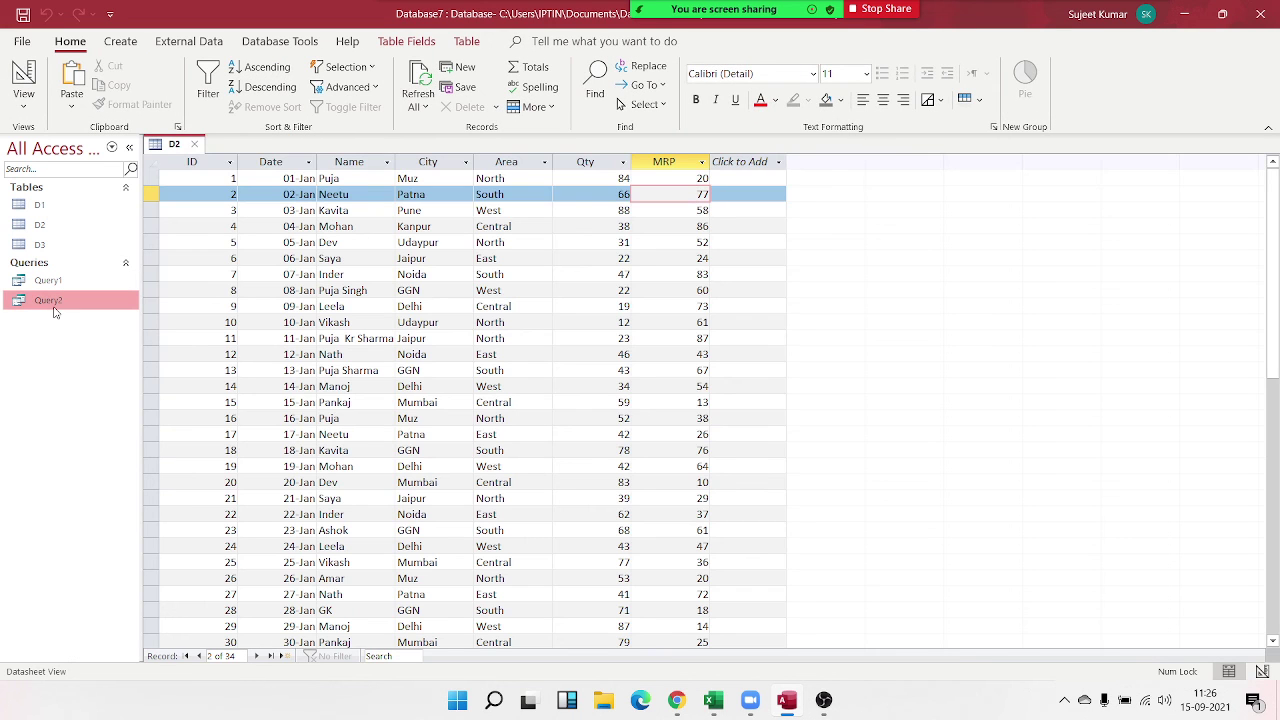
double_click(53, 301)
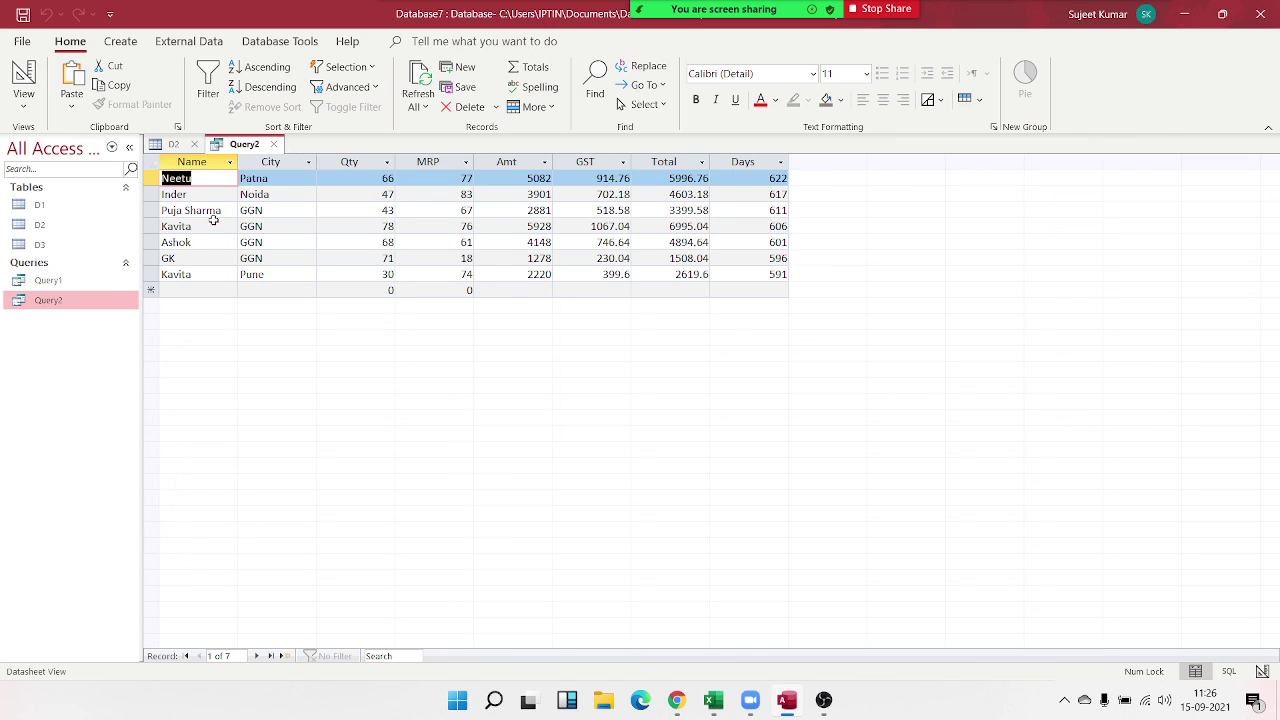
Step: Reopen Query2 in Design View, then minimise everything to show the desktop
right_click(88, 305)
left_click(142, 346)
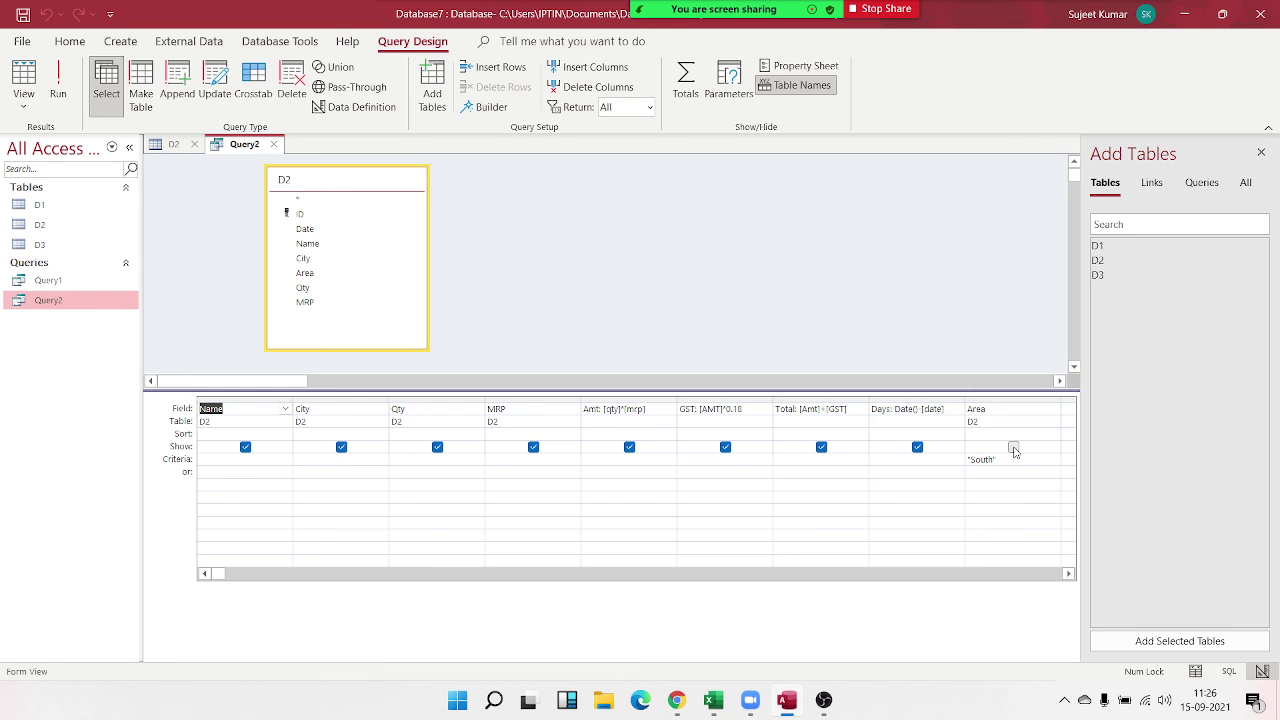
left_click(804, 286)
key("super+d")
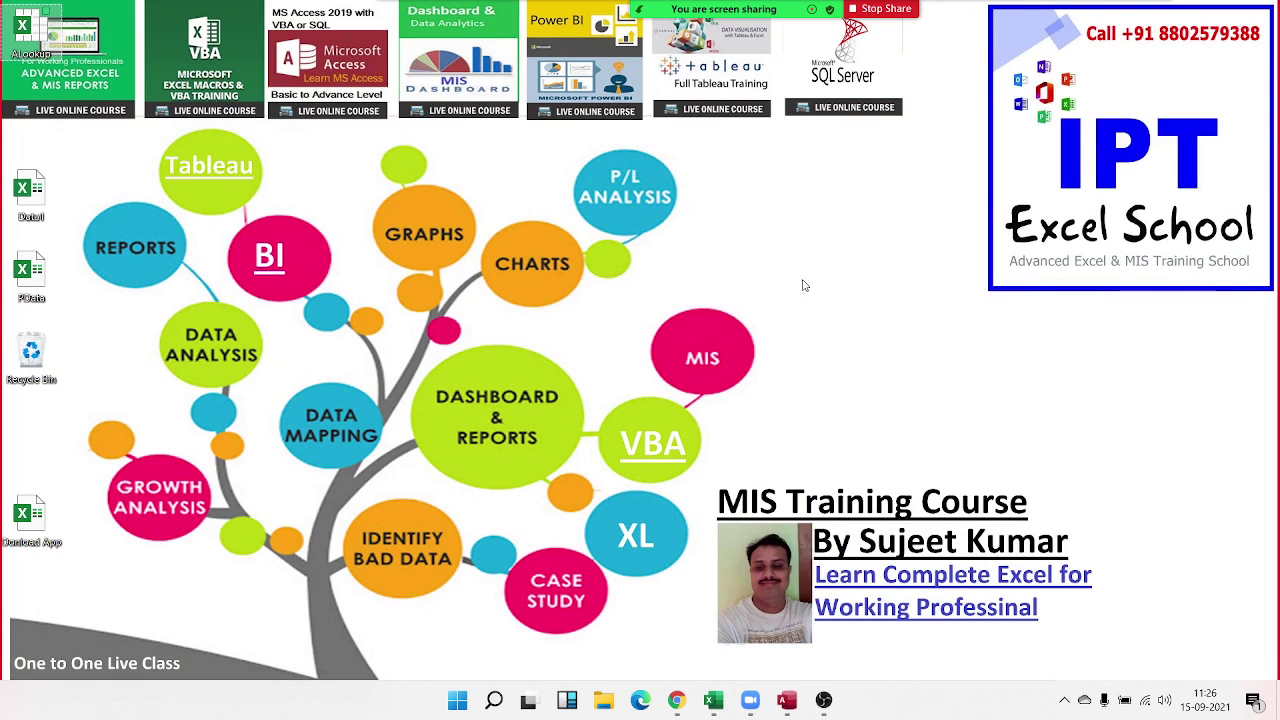